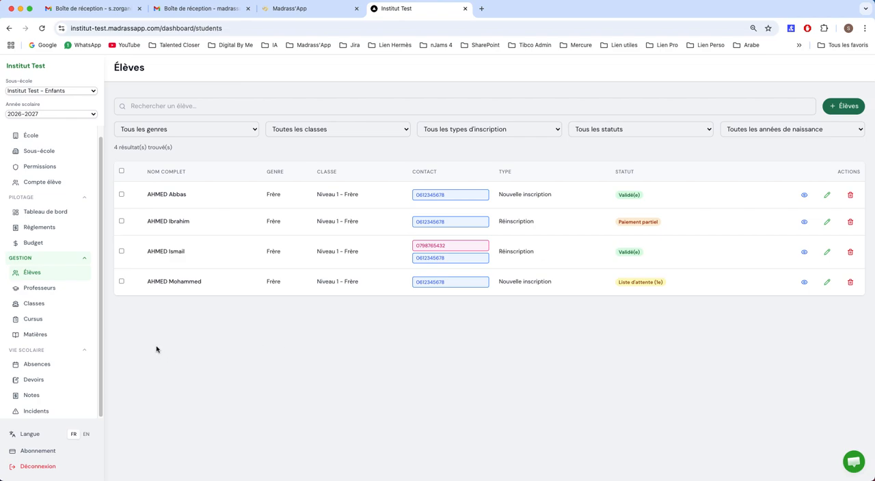
Open the Niveau 1 - Frère class for editing and examine the subject and teacher choices in a new assignment row.
click(43, 308)
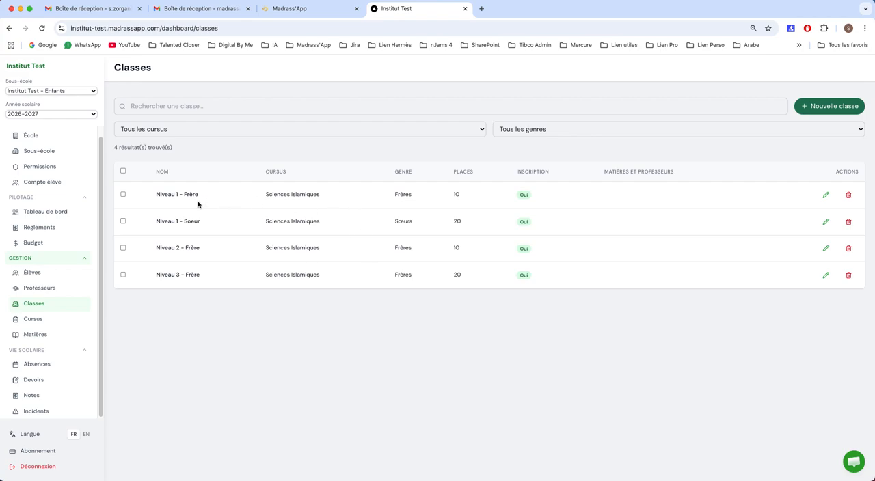
drag(157, 194, 212, 198)
click(825, 195)
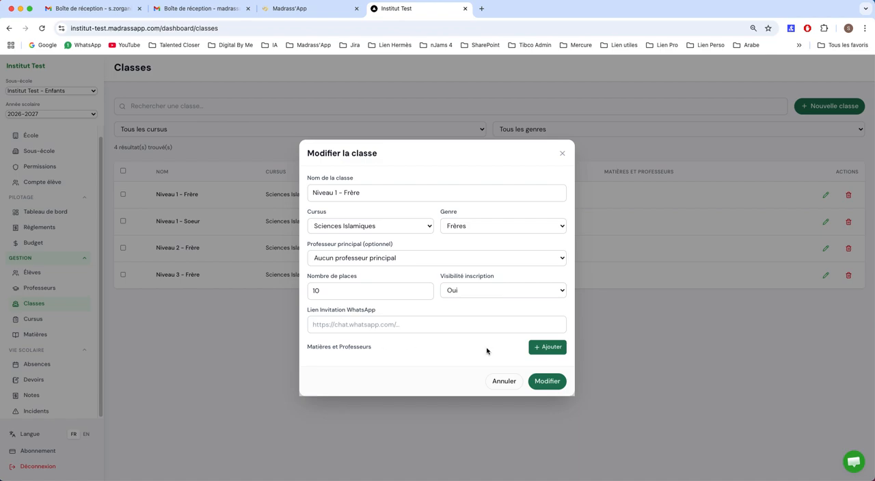
click(545, 350)
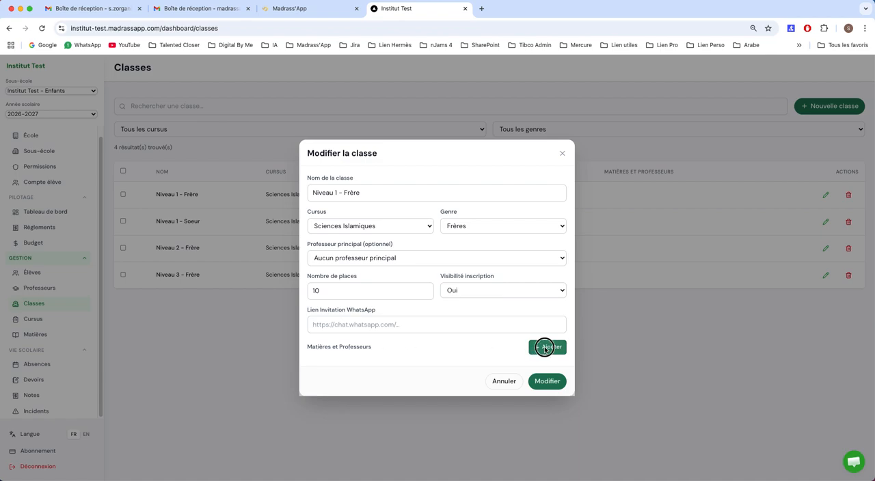
click(390, 362)
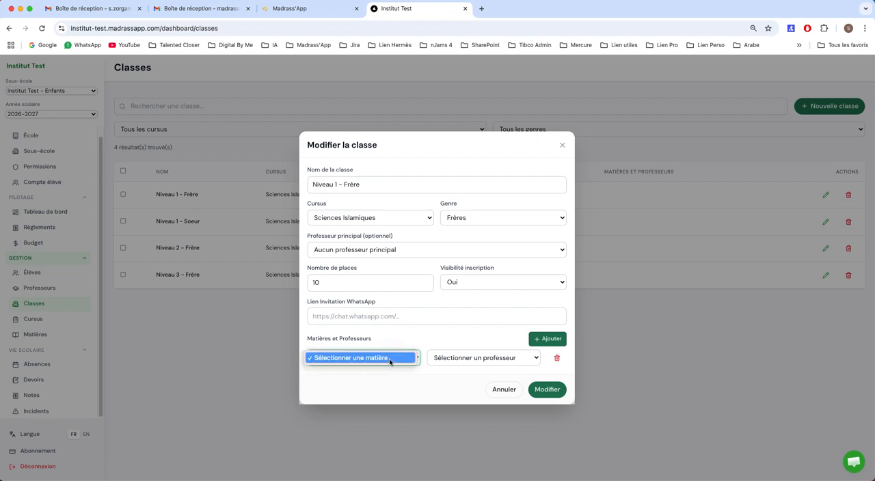
click(389, 358)
click(458, 362)
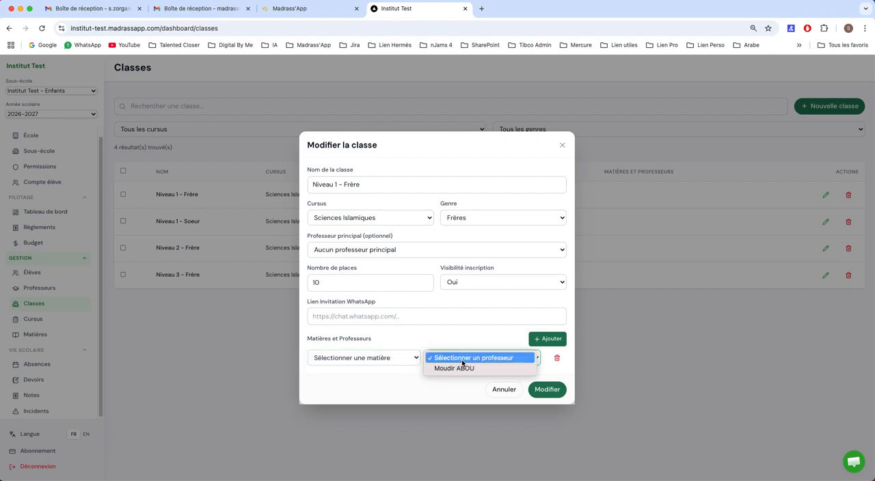
click(462, 359)
click(390, 360)
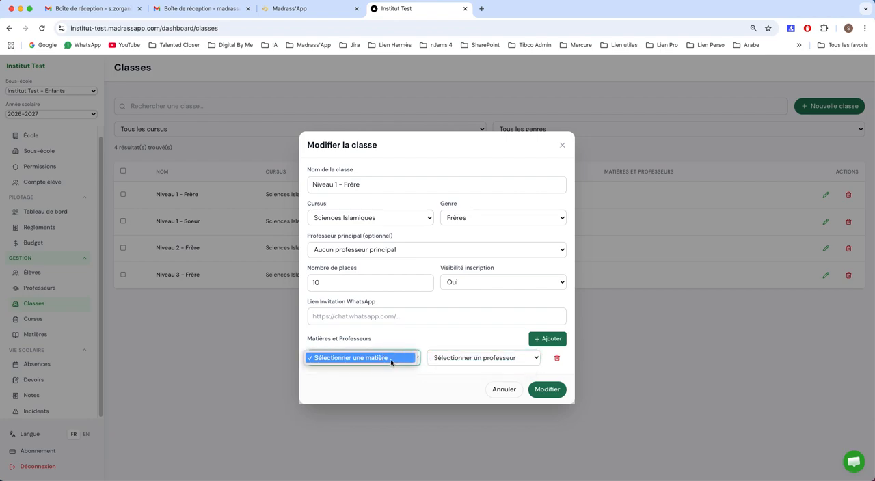
click(391, 362)
click(459, 363)
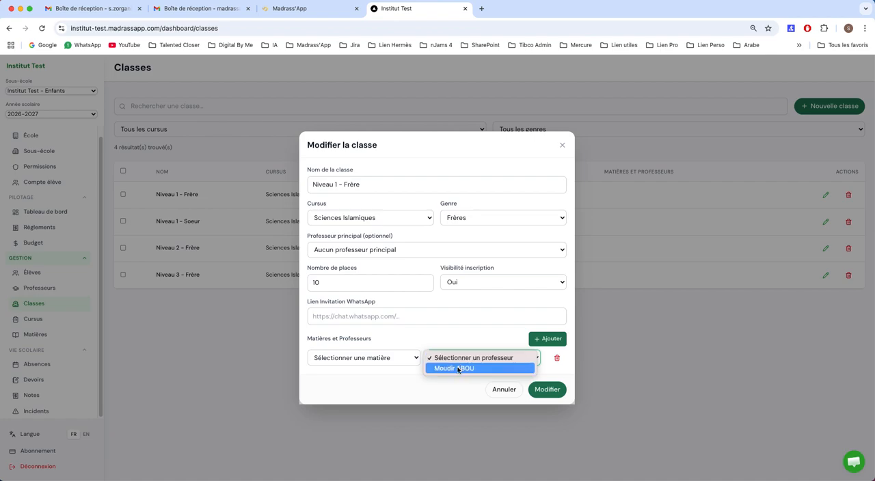
click(444, 349)
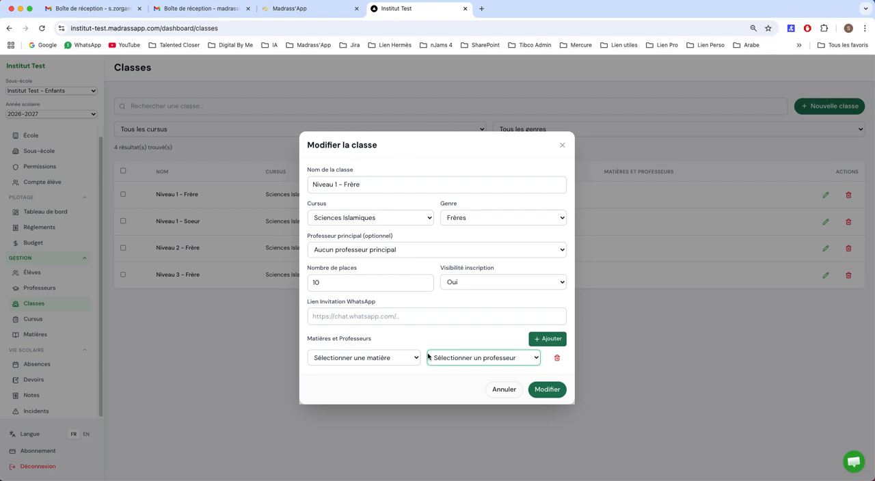
Try adding three more blank subject and teacher rows to the class, and discard the edit.
click(547, 339)
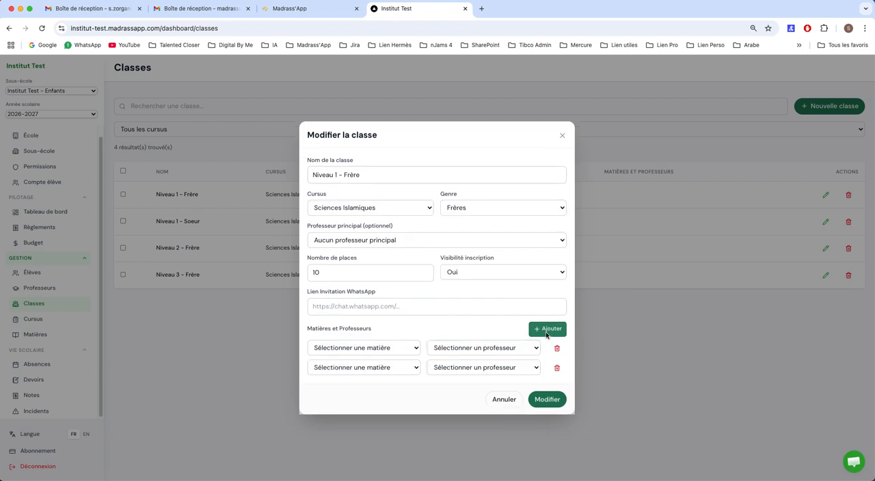
click(547, 331)
click(546, 321)
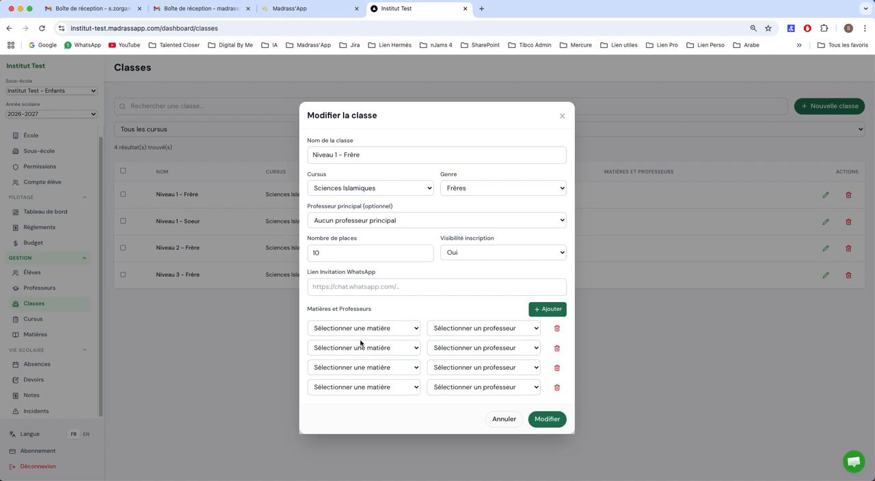
click(500, 419)
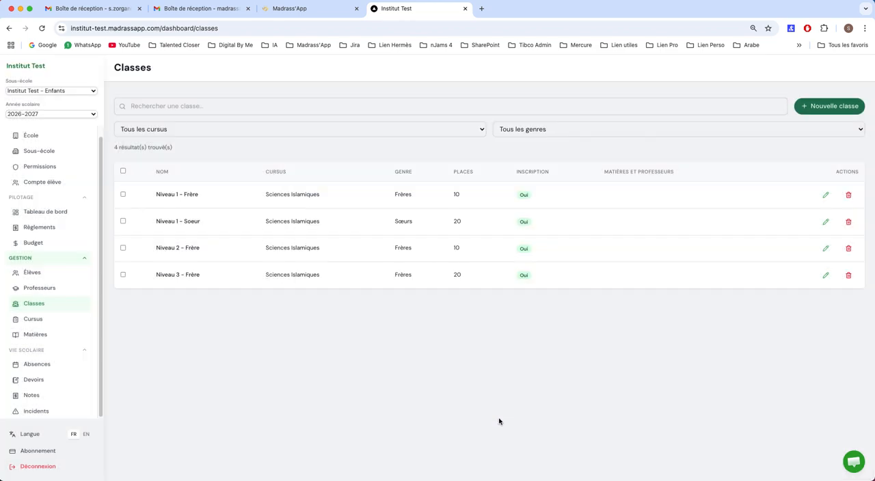
Create a new subject named Arabe intended for Tous.
click(51, 335)
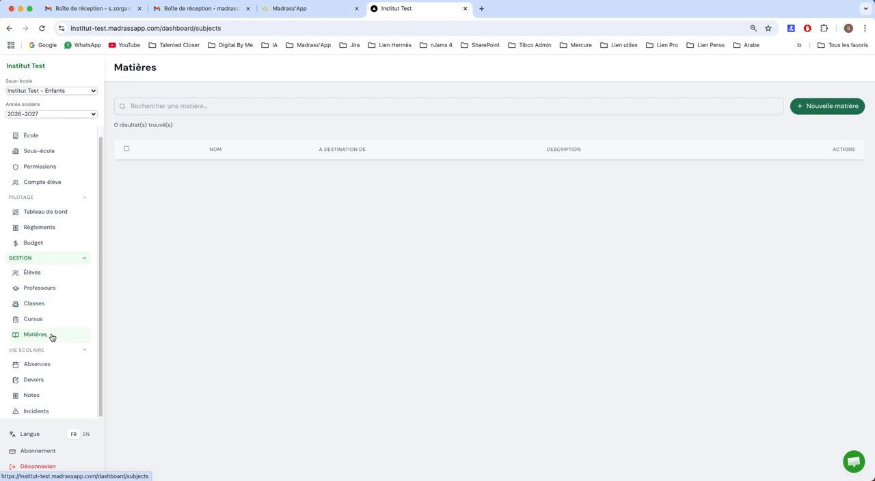
click(827, 108)
click(416, 224)
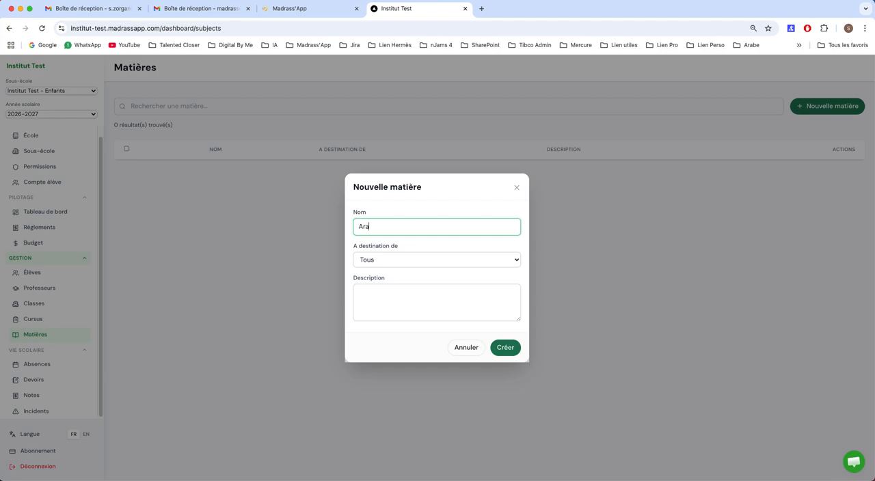
click(419, 259)
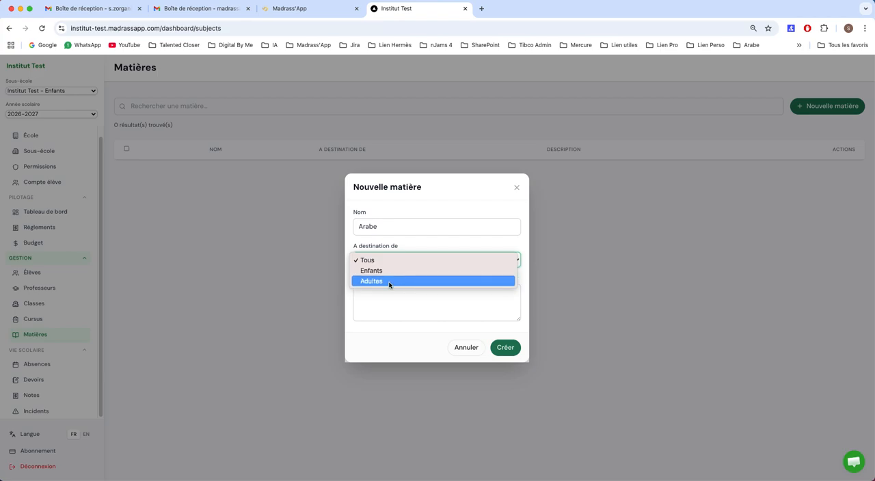
click(380, 262)
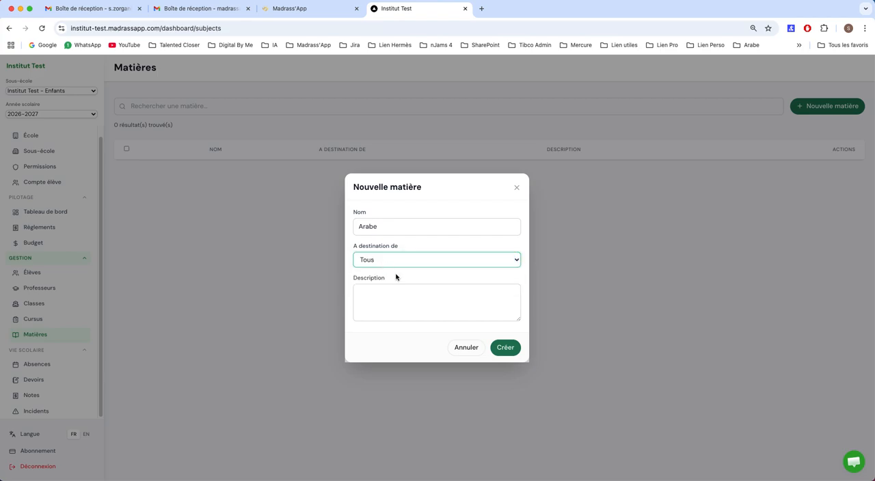
click(507, 348)
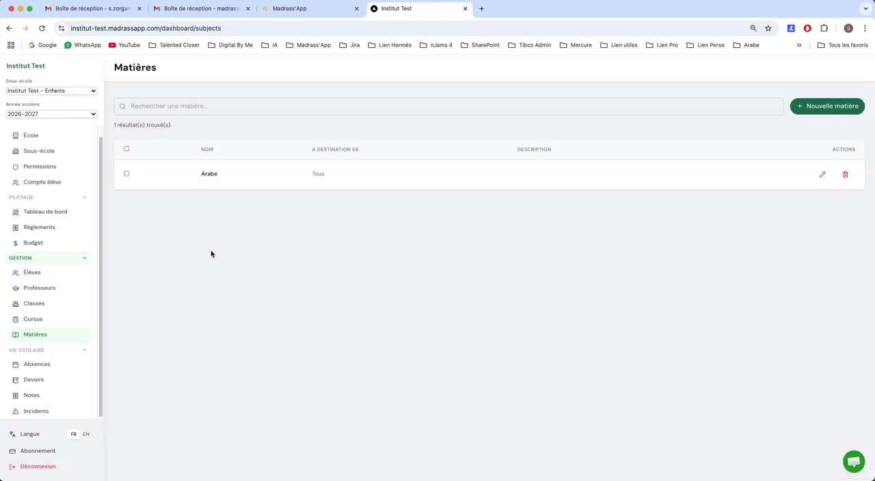
Create a second subject named Qur'An, keeping it intended for Tous.
click(832, 110)
click(393, 229)
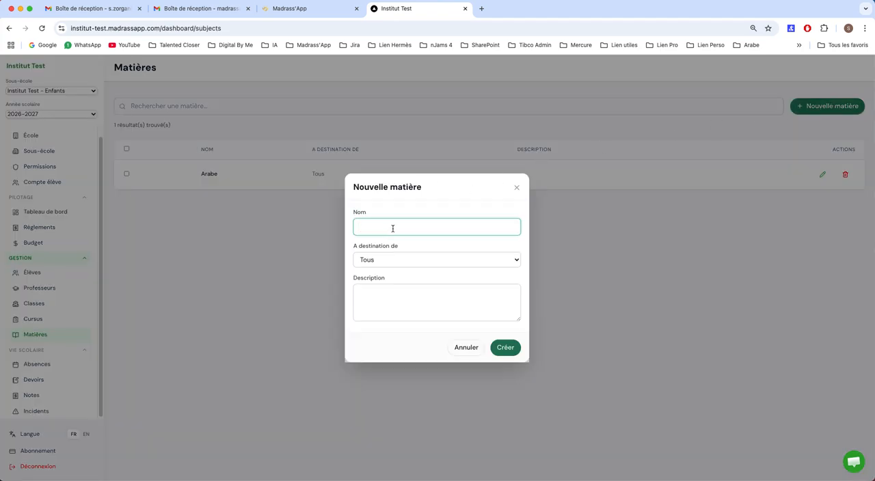
text(Qur'An)
click(506, 348)
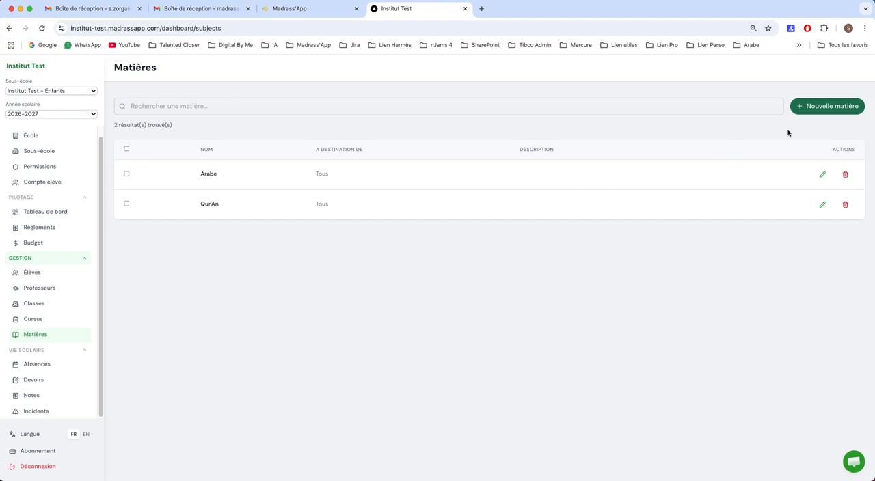
Create a third subject named Tarbiyah intended for Enfants.
click(812, 112)
click(433, 225)
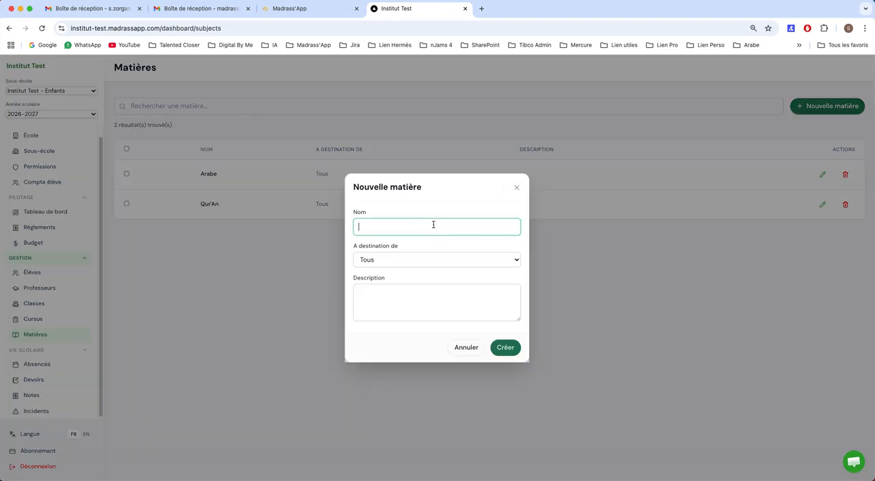
text(Tarbiyah)
click(396, 259)
click(394, 270)
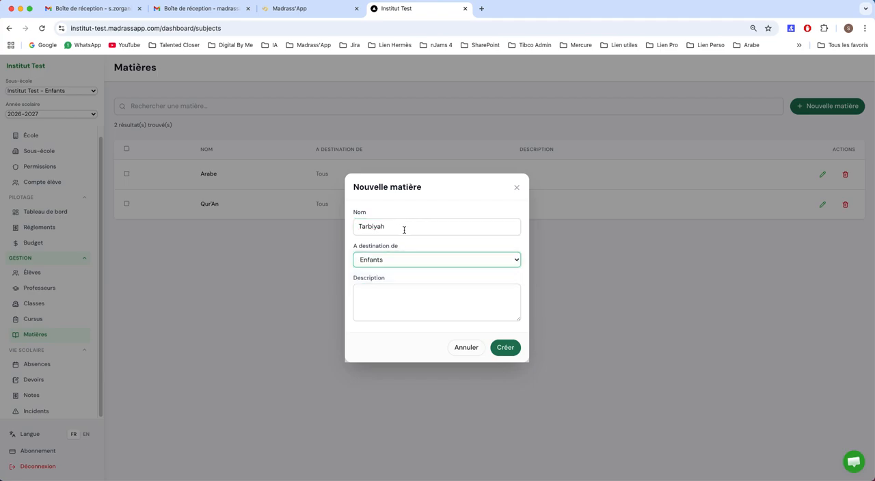
click(503, 347)
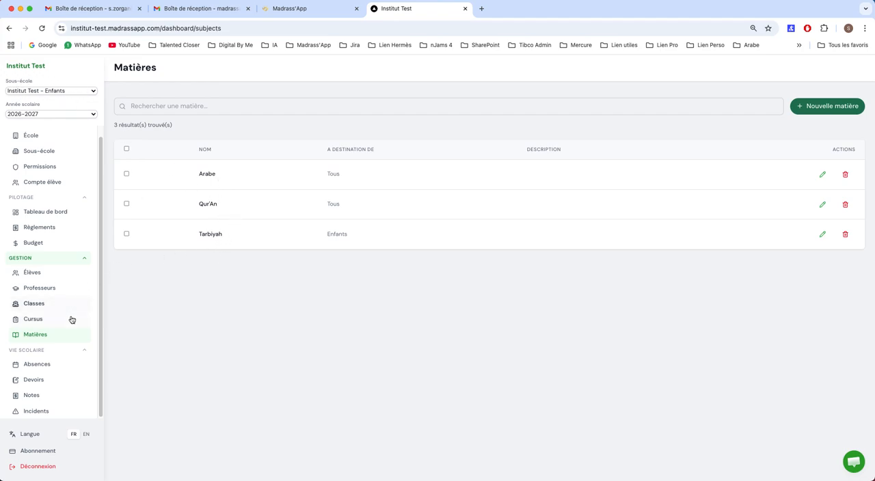
Check the subjects offered in a new assignment row of the Niveau 1 - Frère class, and cancel the edit.
click(47, 304)
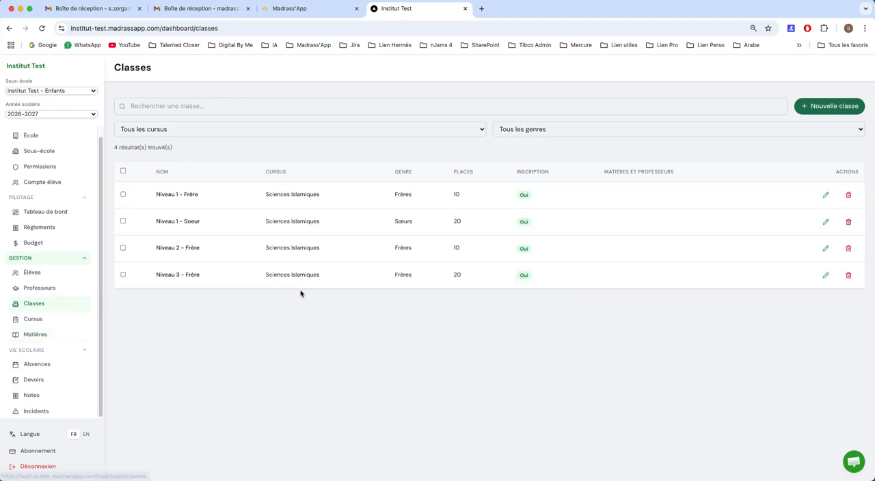
click(825, 196)
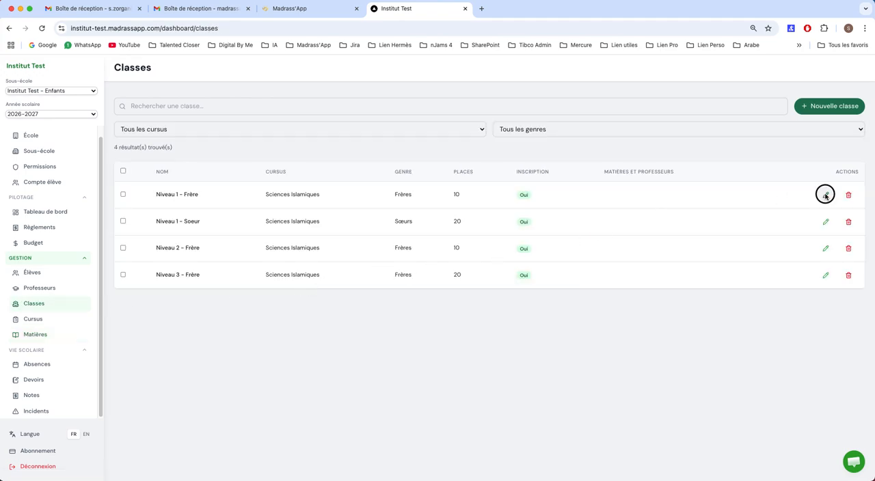
click(540, 346)
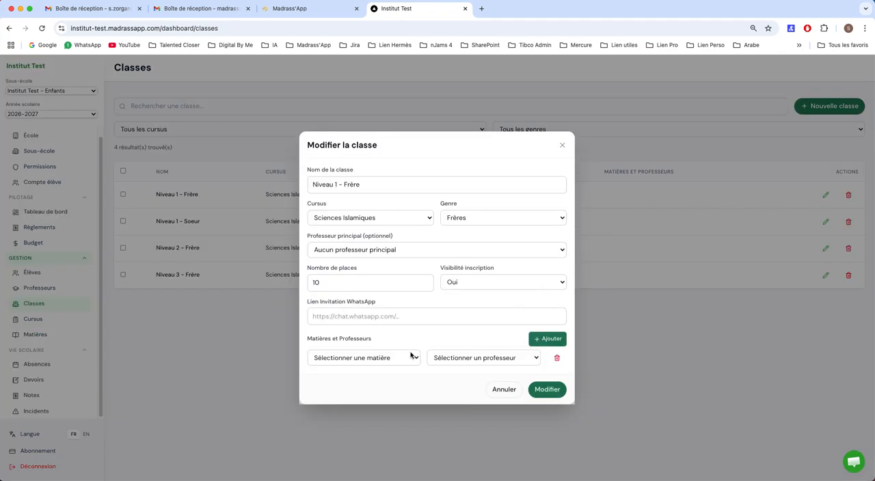
click(411, 356)
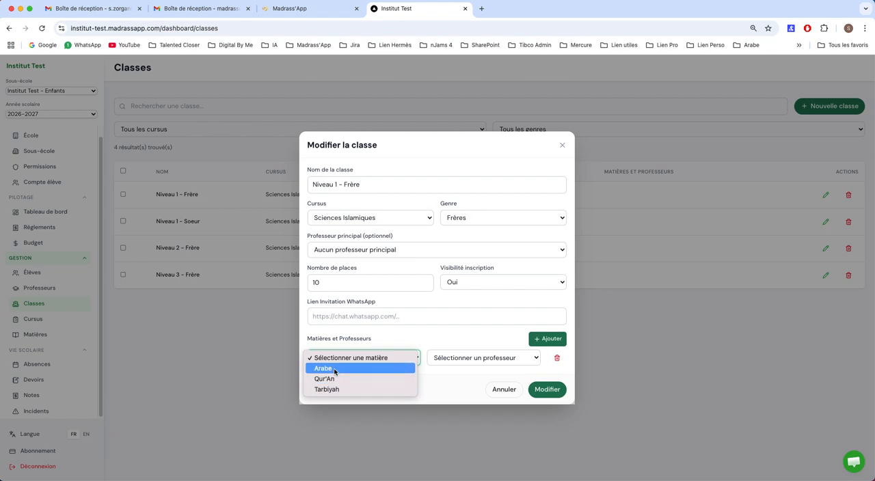
click(460, 383)
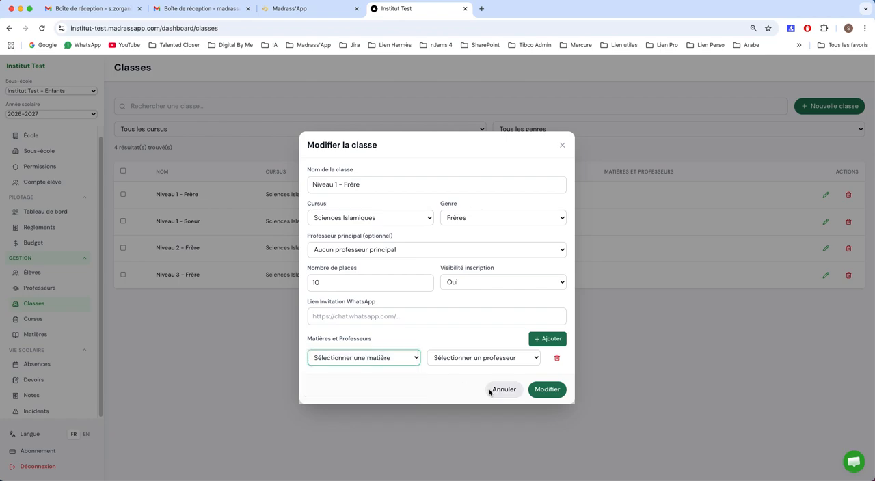
click(503, 390)
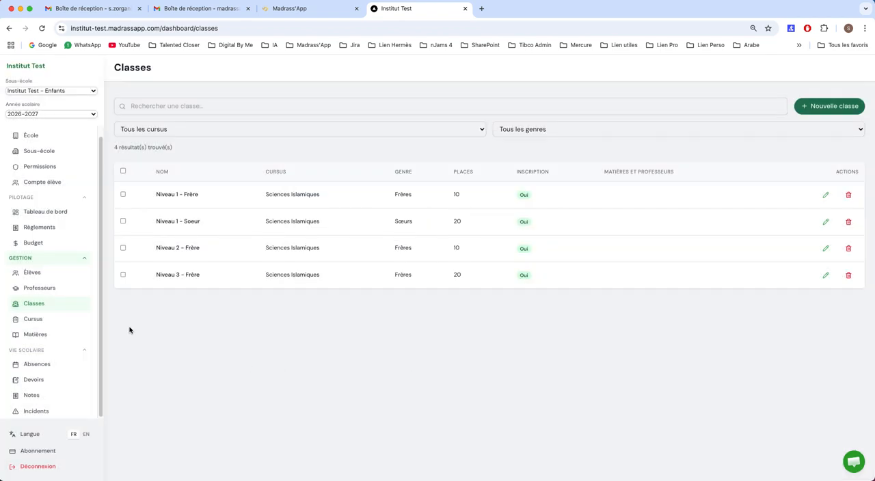
Start a new teacher record and enter the teacher's last name and first name.
click(39, 288)
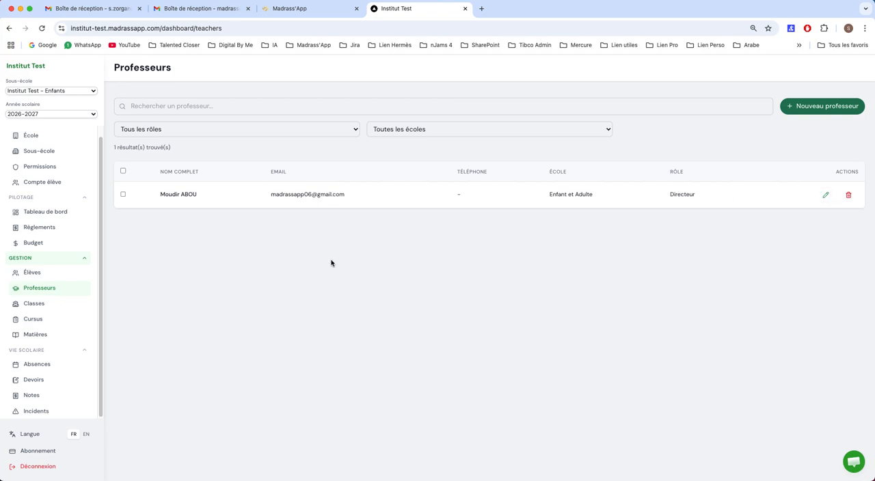
click(809, 107)
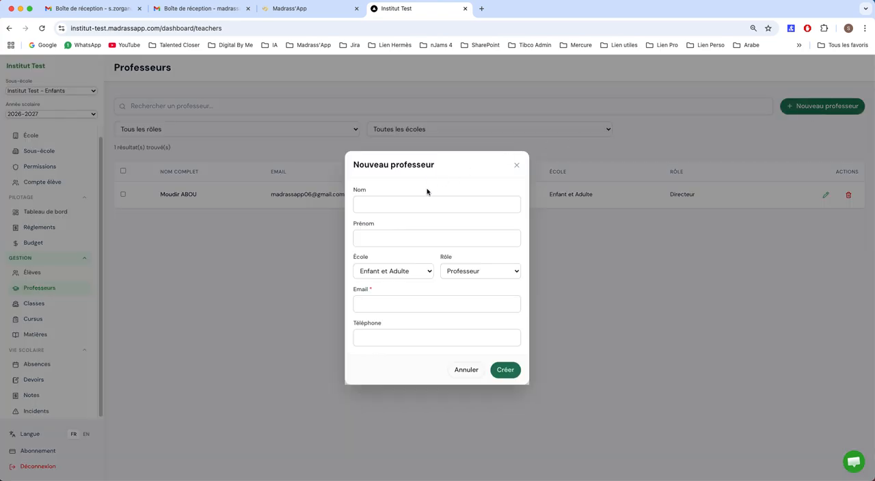
click(399, 205)
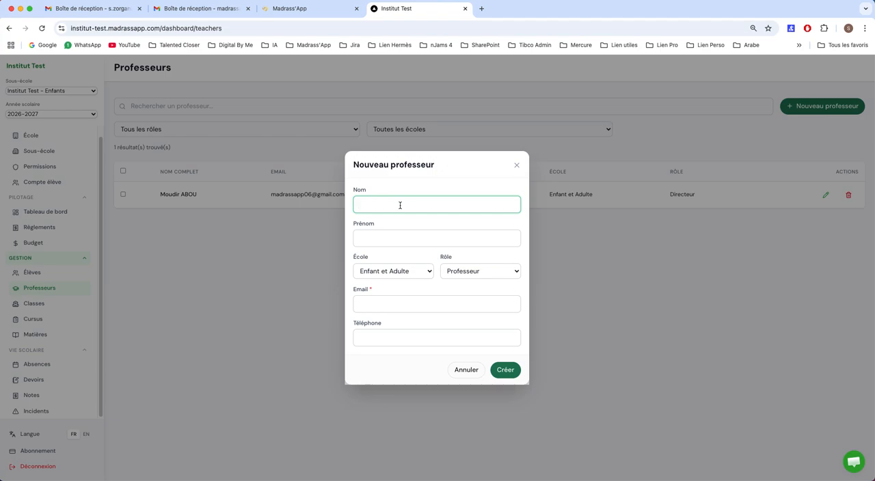
text(Abou)
key(Tab)
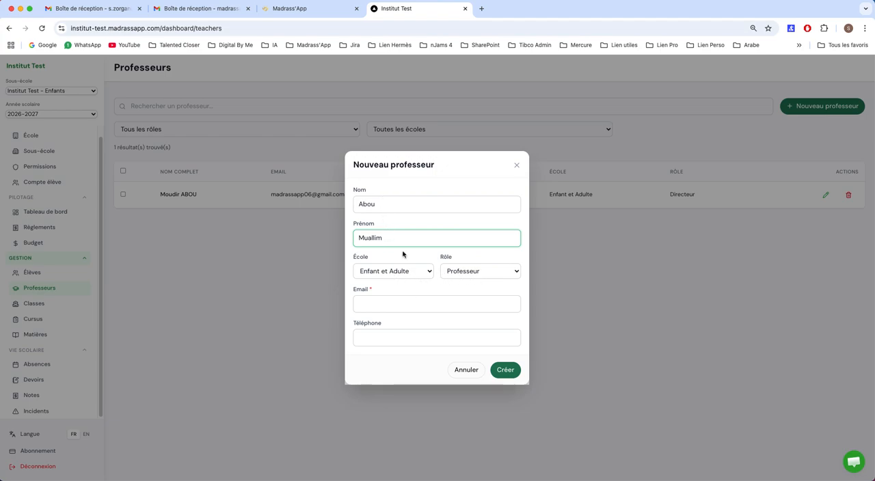
Set the new teacher's school to Enfant, try the Intendant, Inscription and Professeur roles, and cancel the record.
click(412, 275)
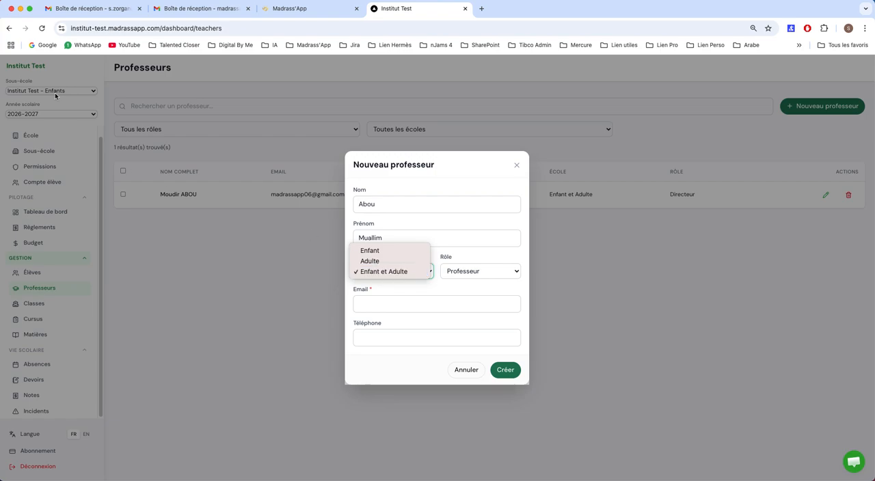
click(378, 255)
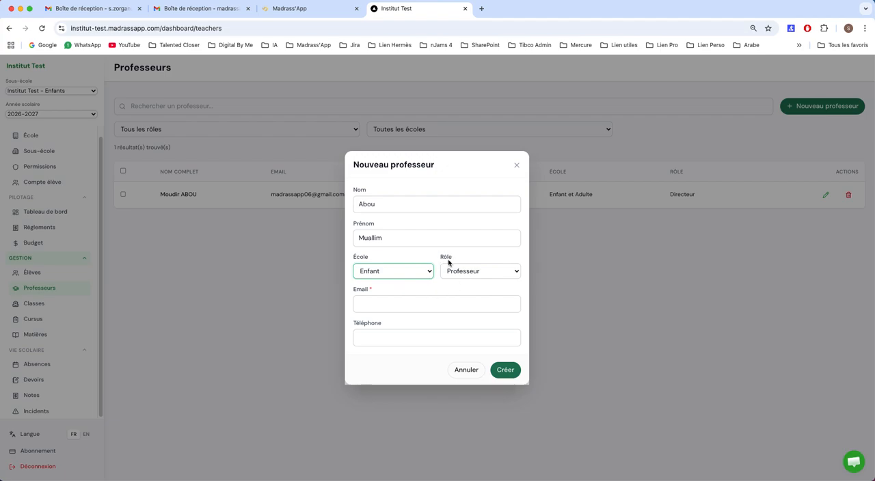
click(465, 273)
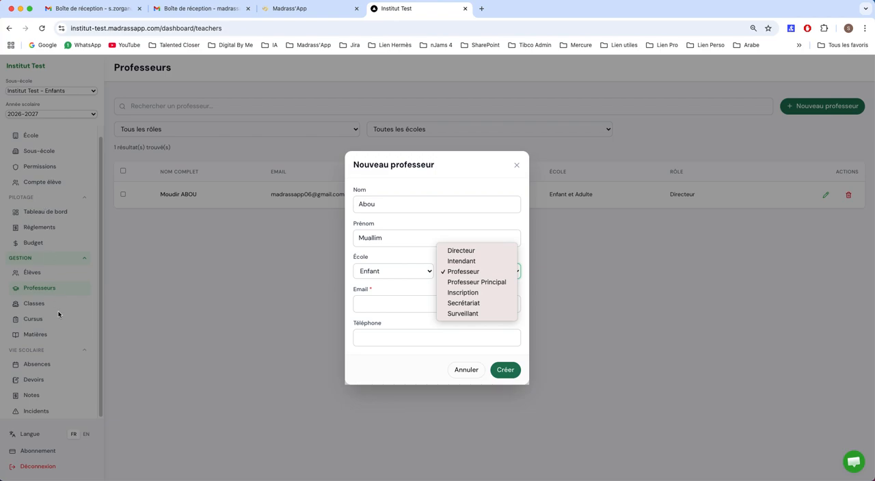
click(454, 273)
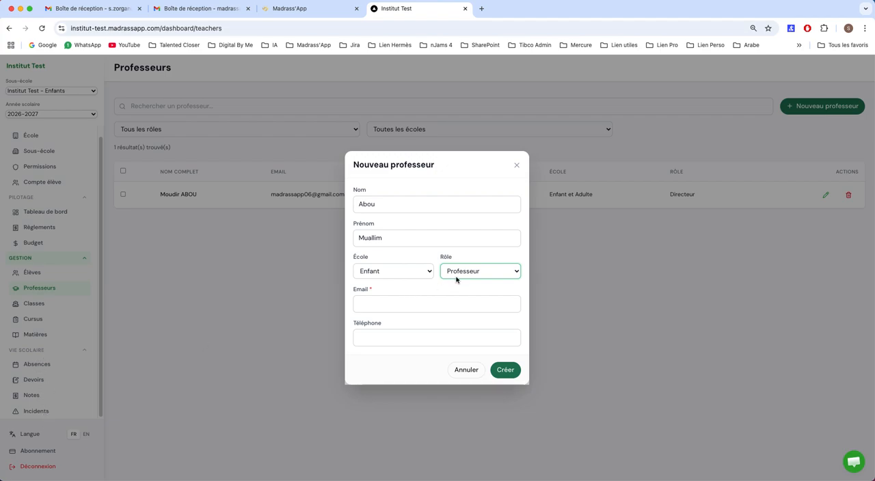
click(456, 276)
key(Up)
key(Return)
click(473, 276)
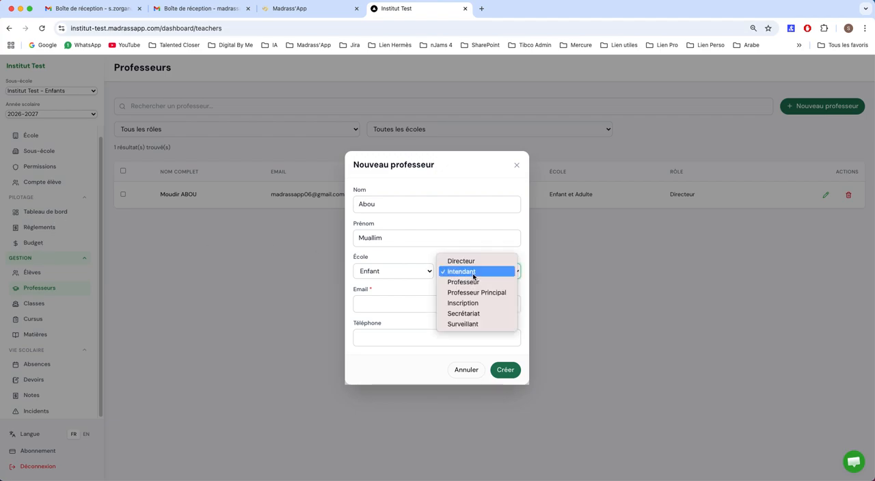
click(463, 307)
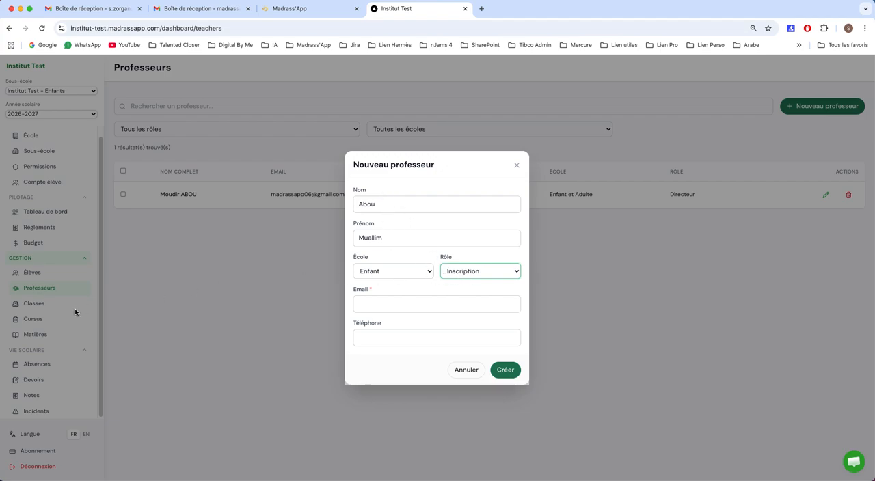
click(461, 273)
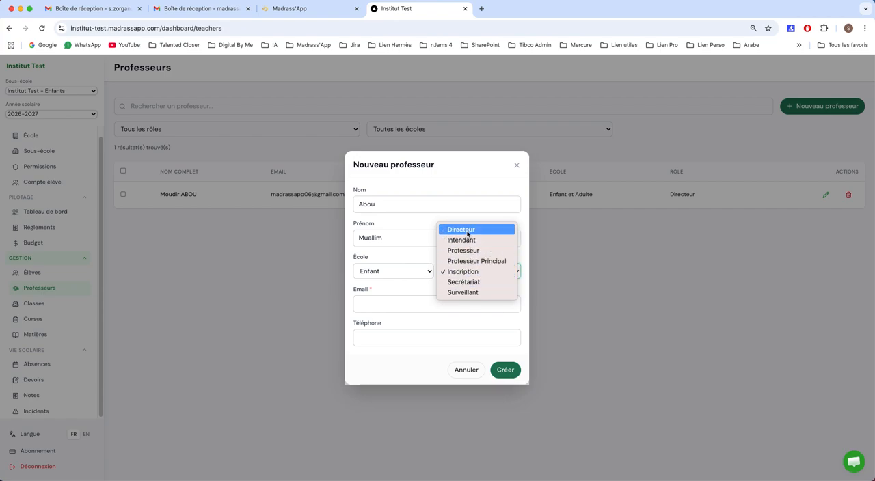
click(464, 250)
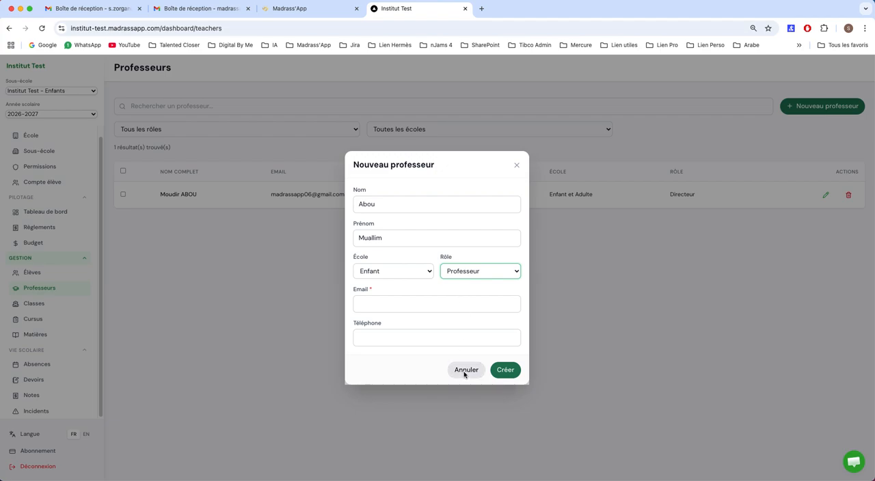
click(464, 370)
Review the Directeur role's access to each dashboard page in the permissions management.
click(39, 167)
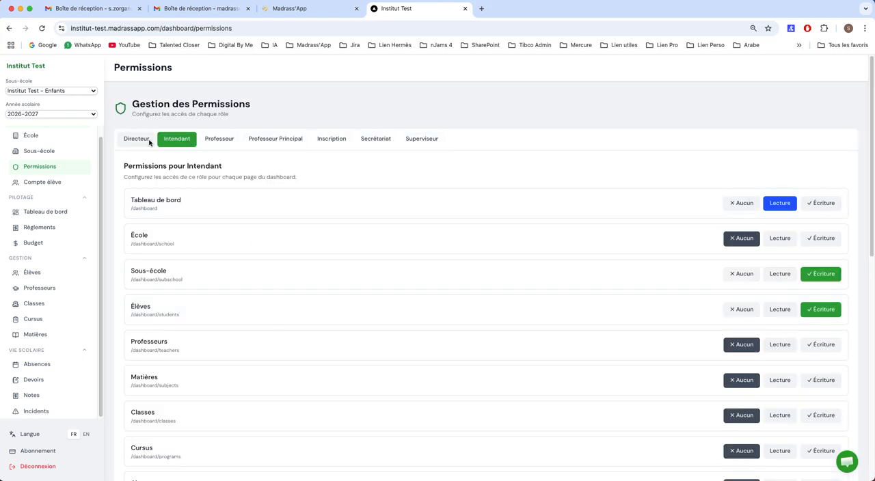
click(133, 140)
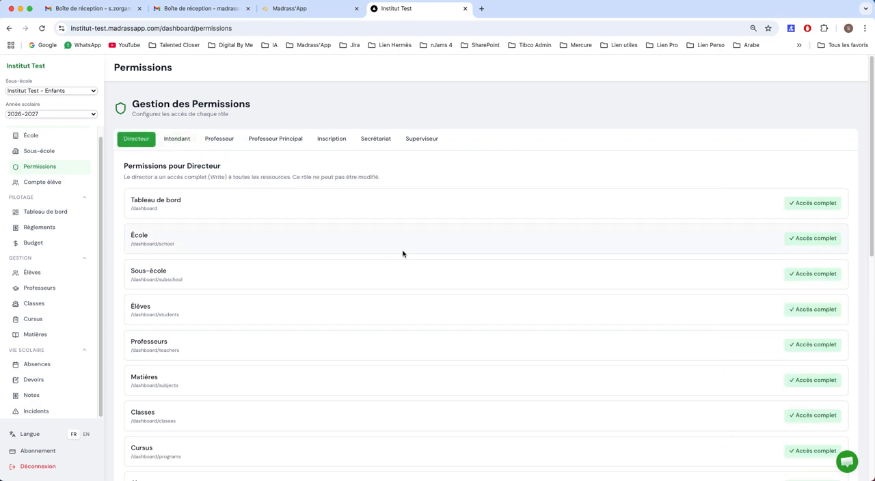
scroll(218, 239, down, 1)
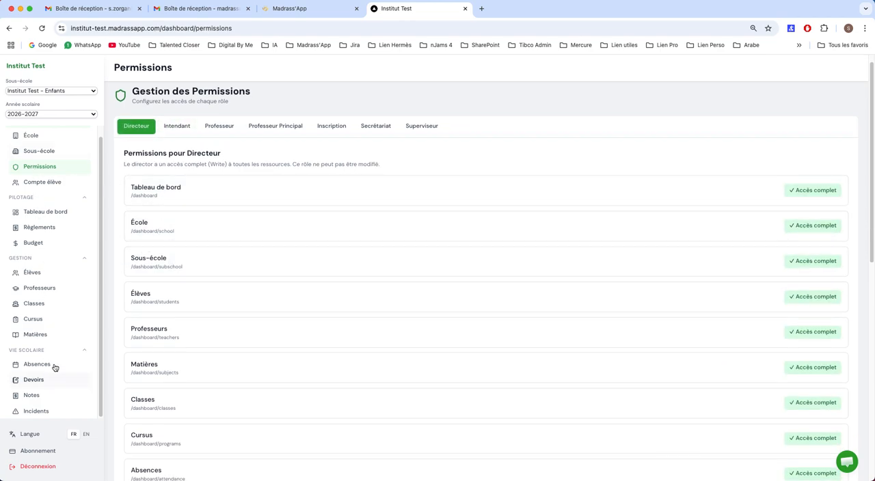
scroll(369, 255, down, 1)
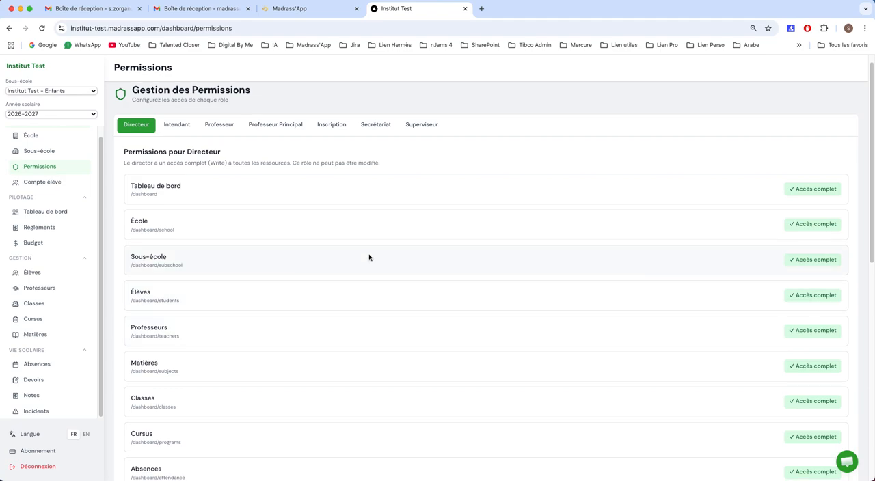
scroll(761, 250, down, 3)
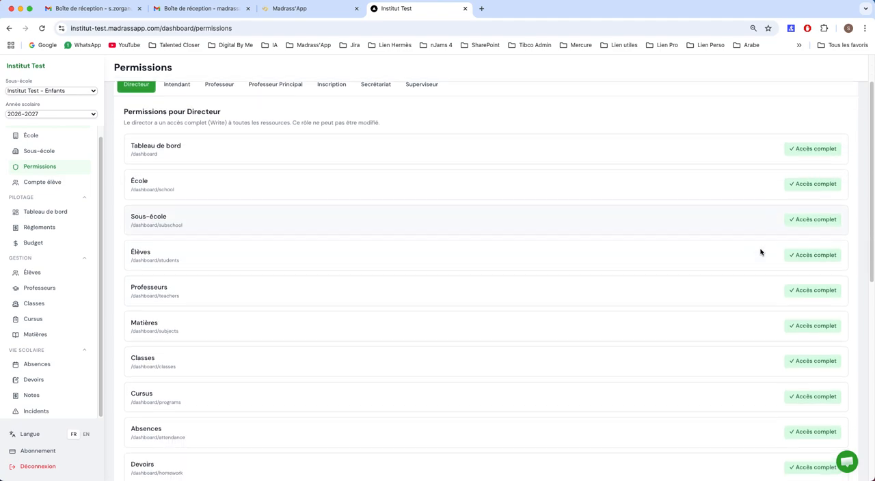
scroll(386, 192, up, 4)
scroll(380, 273, down, 10)
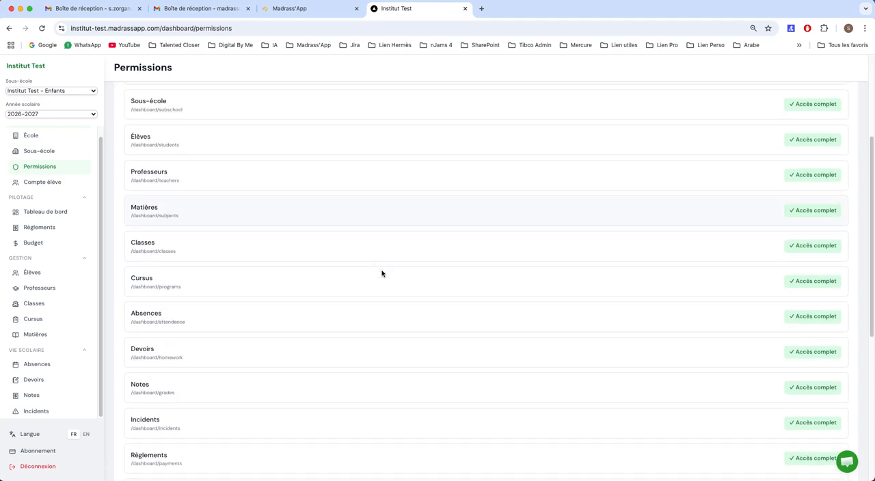
scroll(381, 274, up, 10)
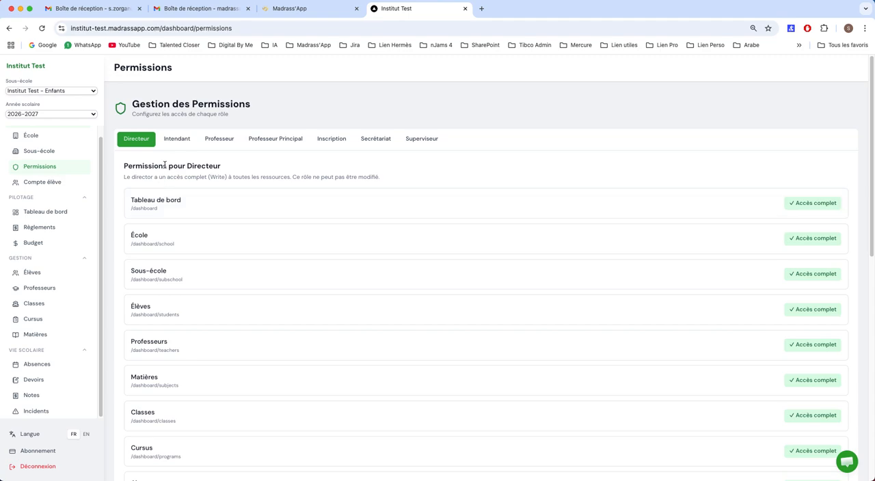
Set the Intendant role's access to the Élèves page to Lecture.
click(173, 145)
scroll(410, 227, down, 1)
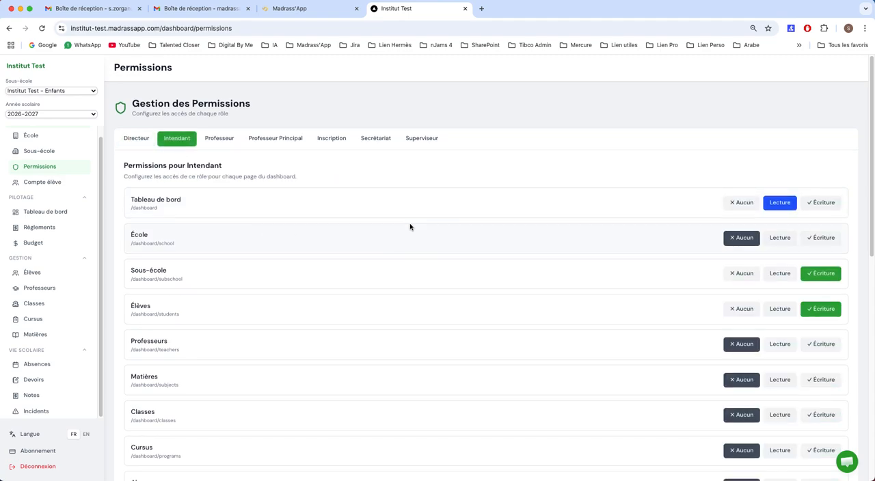
scroll(410, 228, down, 1)
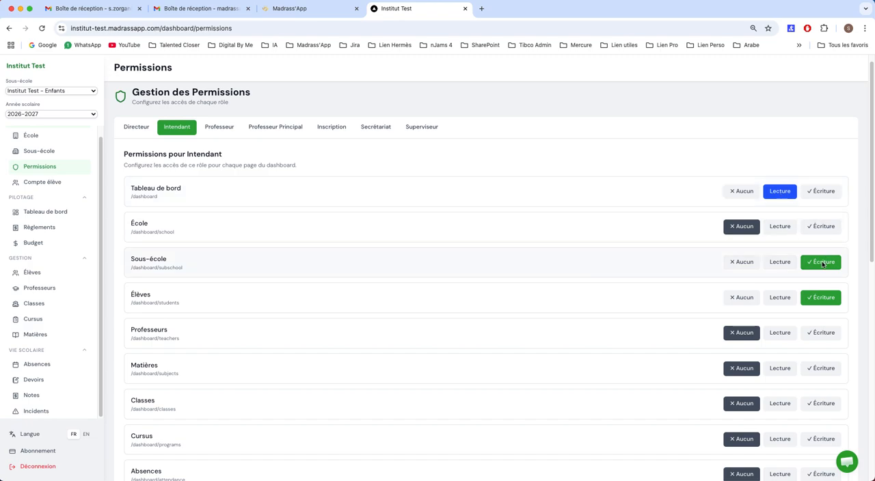
scroll(822, 264, down, 2)
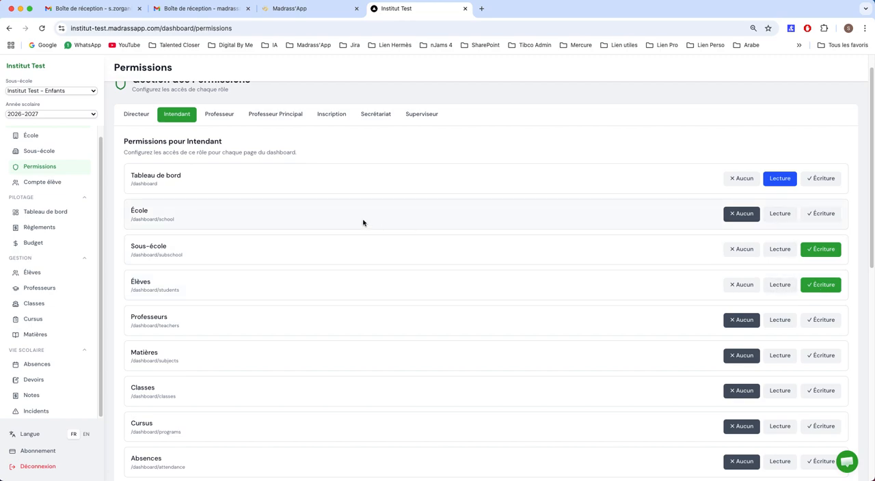
click(780, 286)
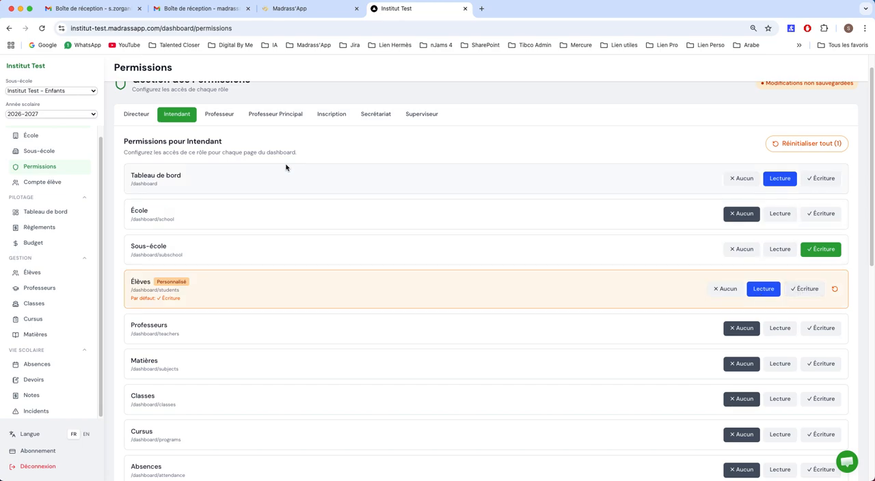
Review the Professeur role's permissions and set its access to the Élèves page first to Lecture and finally to Écriture.
click(220, 115)
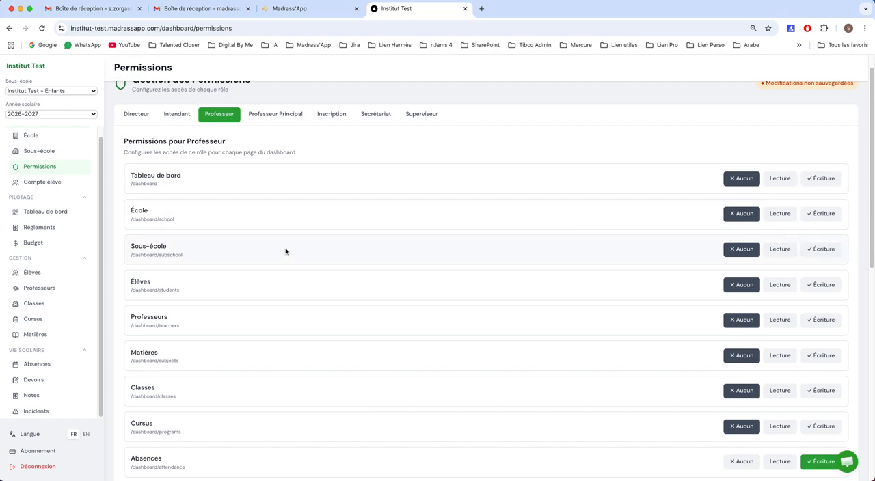
scroll(242, 204, down, 5)
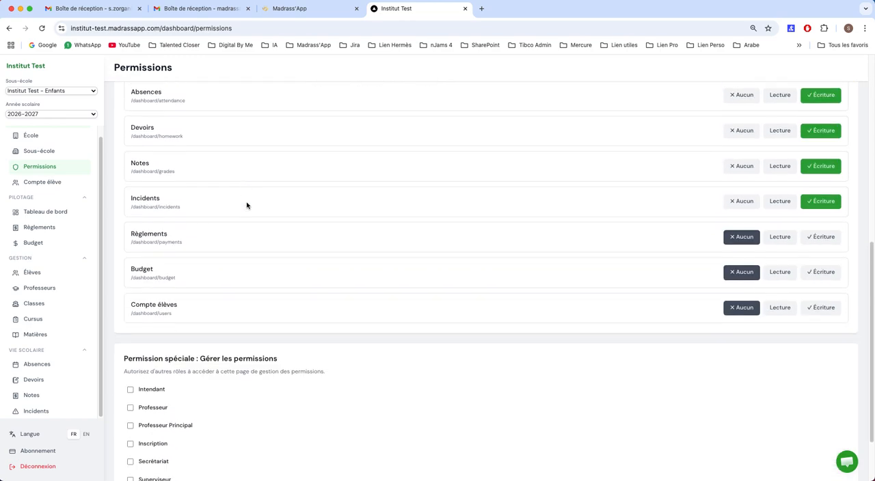
scroll(246, 205, up, 1)
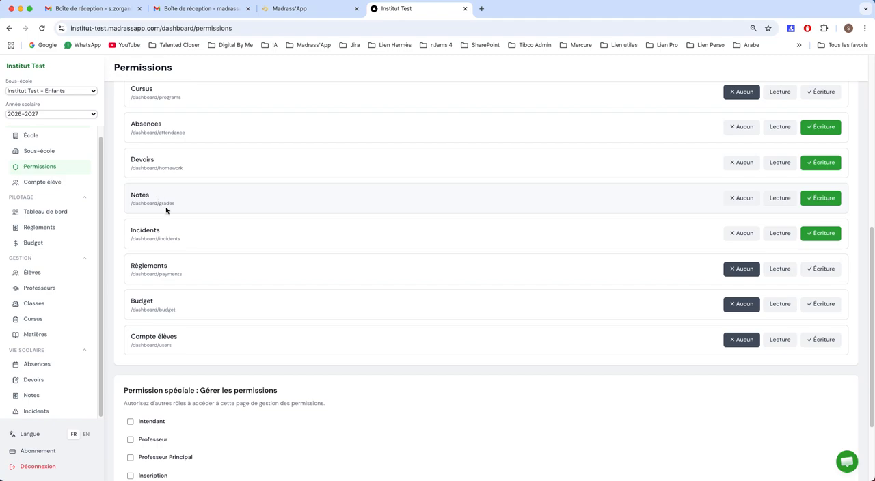
scroll(285, 216, up, 5)
scroll(284, 216, up, 1)
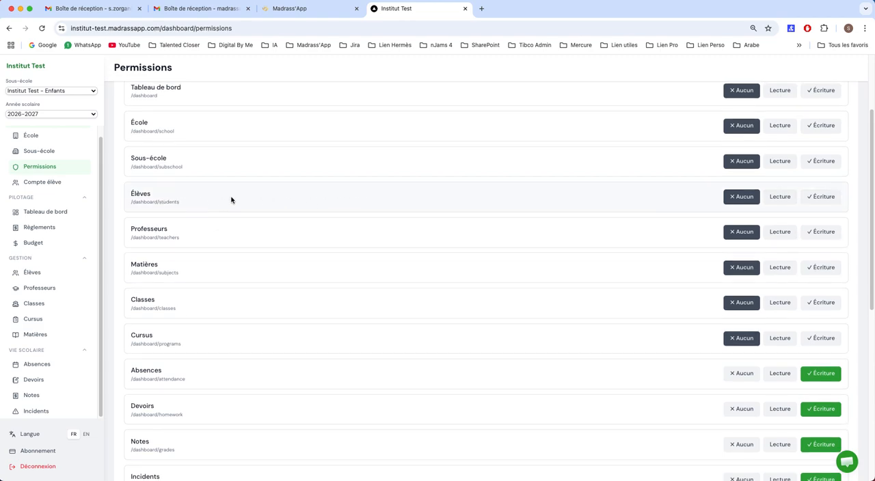
scroll(226, 199, up, 2)
scroll(178, 250, down, 1)
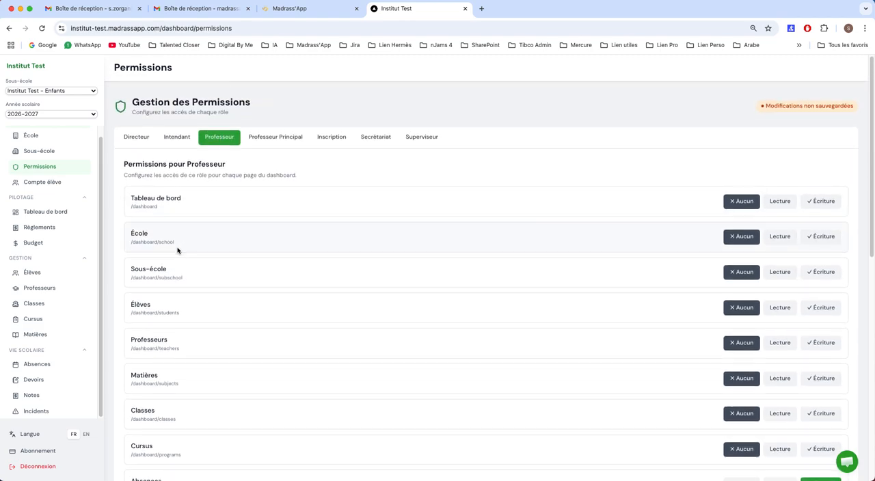
click(779, 309)
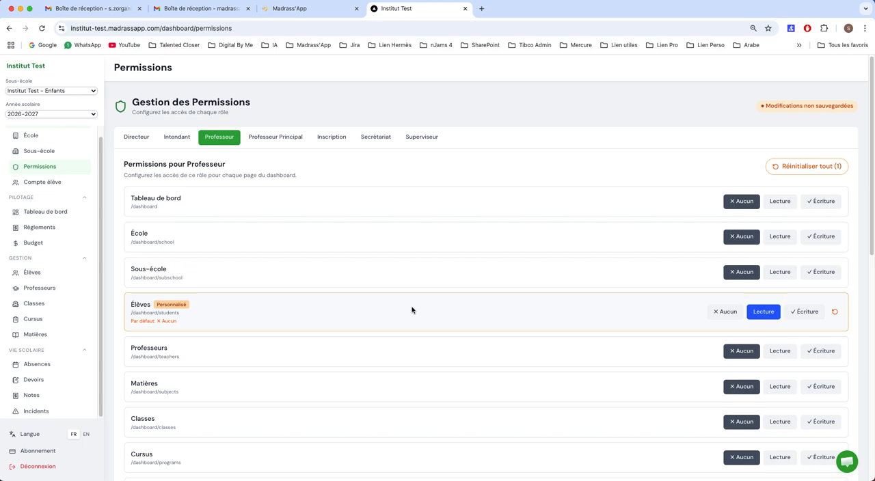
scroll(397, 306, down, 1)
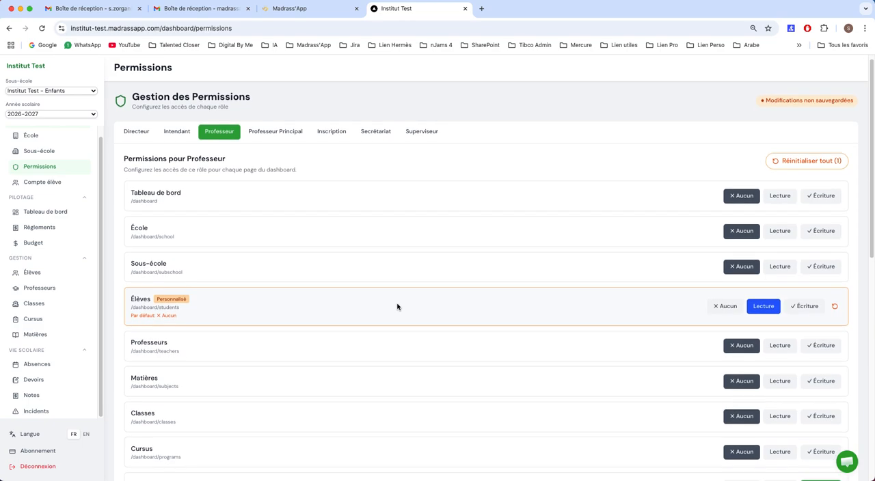
click(801, 309)
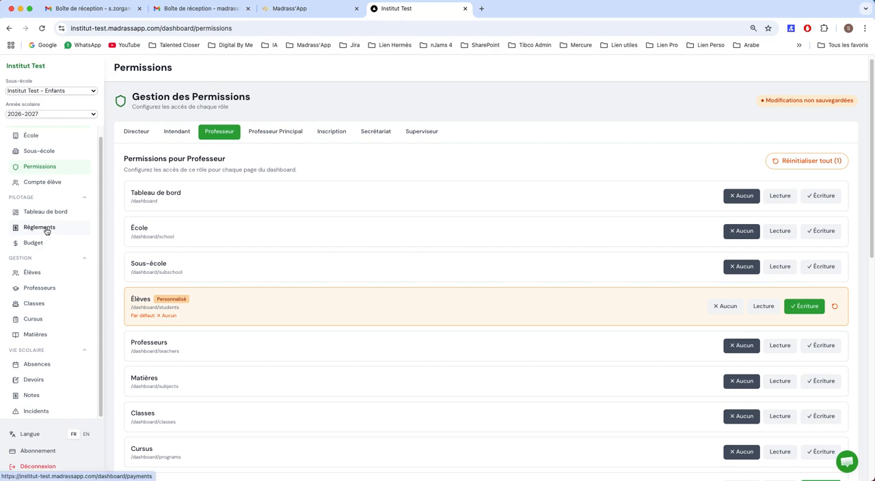
Return to the teachers list, start a new teacher record, and enter the teacher's last name and first name.
click(48, 287)
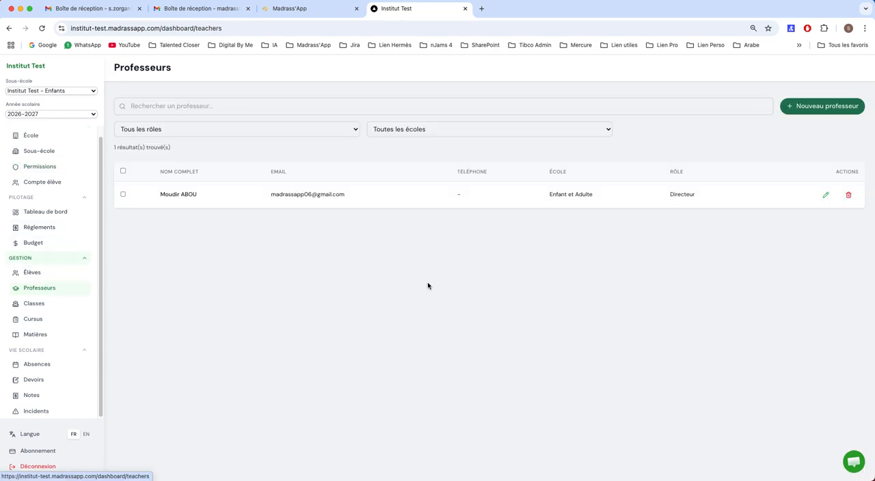
click(817, 109)
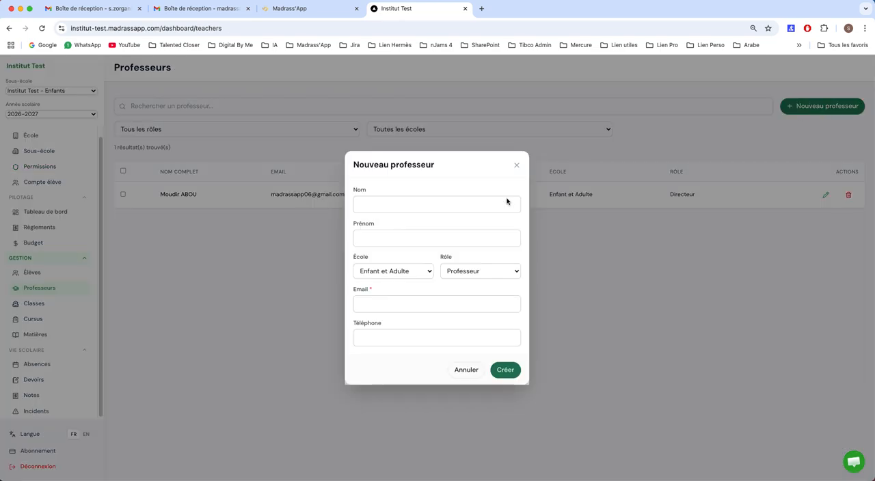
click(408, 205)
text(Abo)
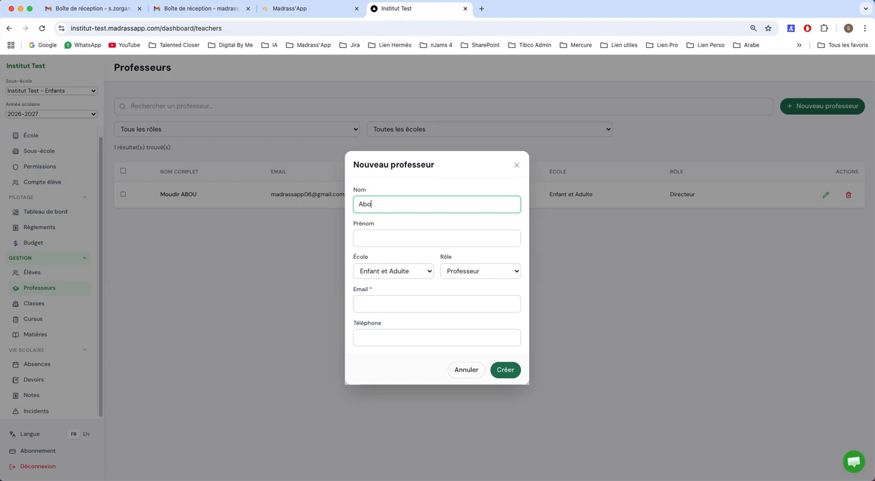
text(u)
key(Tab)
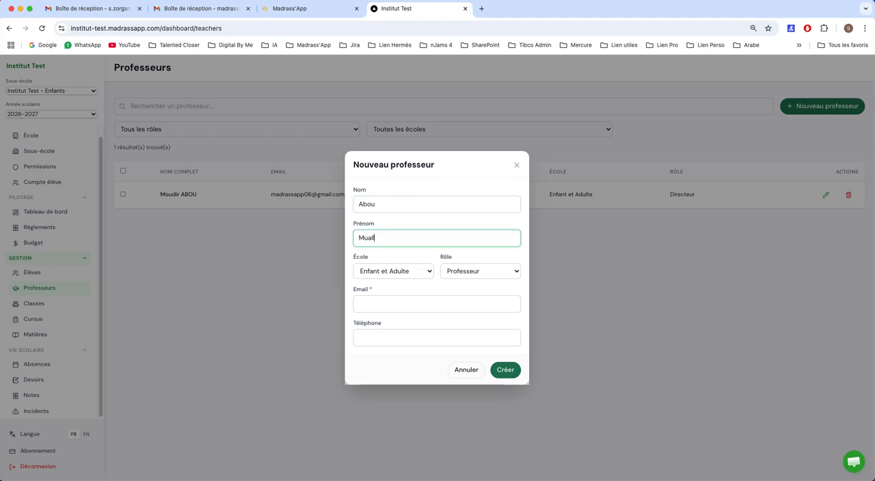
Set the new teacher's school to Enfant, enter the teacher's e-mail address, and create the record.
click(402, 271)
click(381, 248)
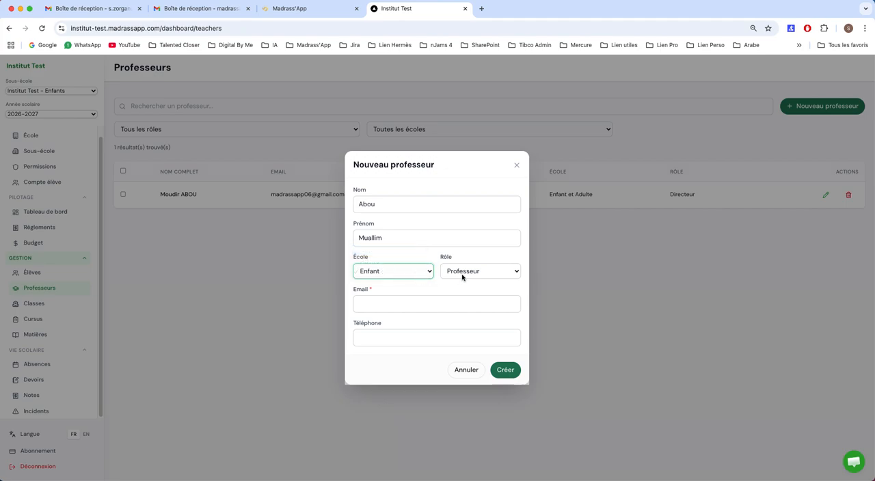
click(430, 302)
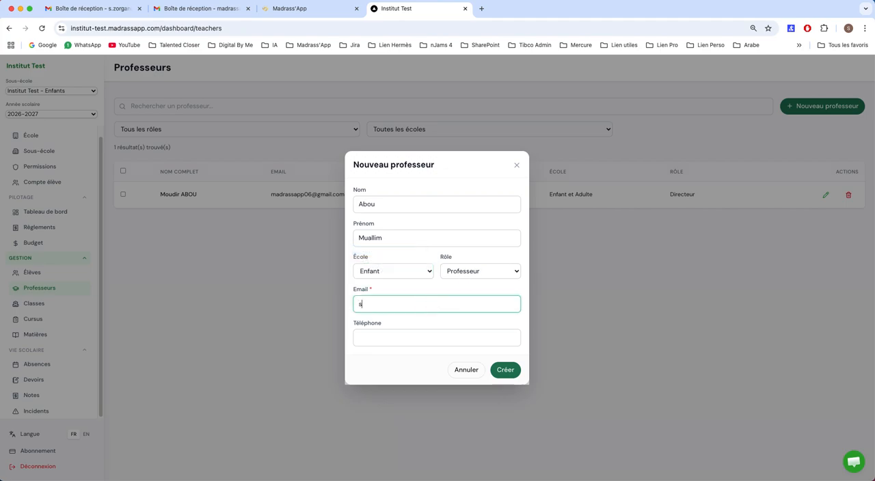
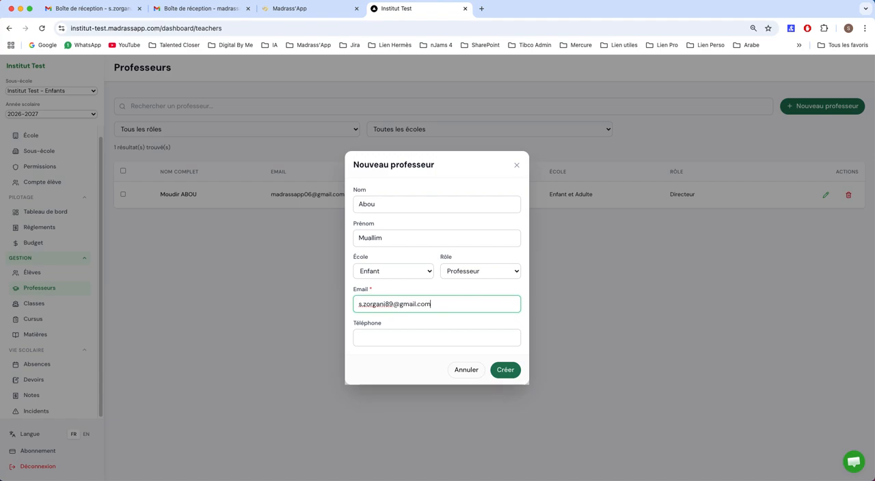
click(503, 366)
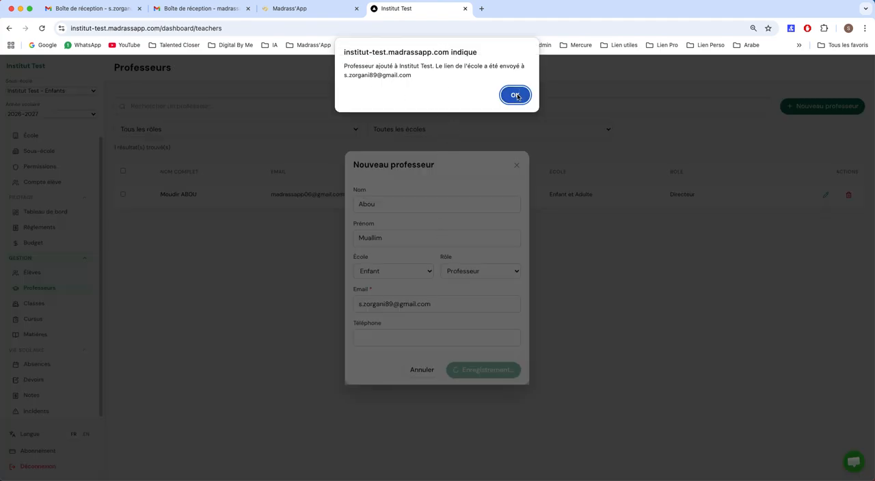
Acknowledge the teacher's creation, switch to the teacher's Gmail inbox, and read the Institut Test invitation e-mail with its assigned role and access details.
click(511, 95)
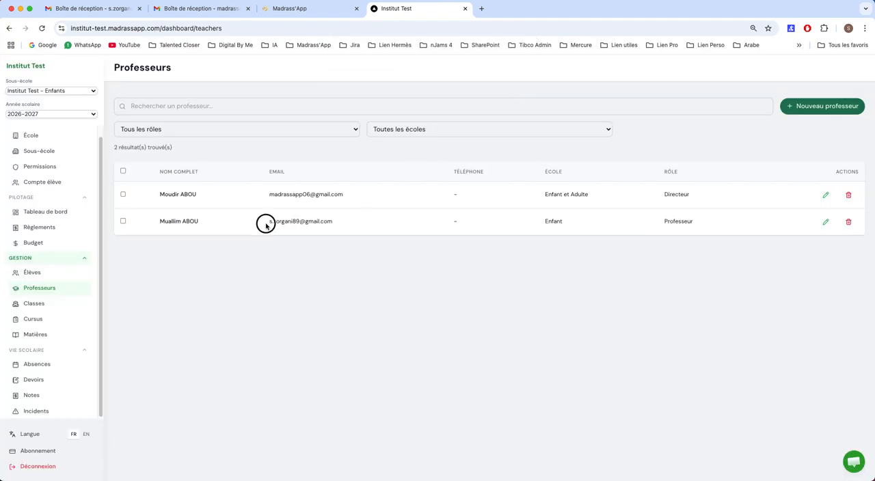
drag(266, 223, 336, 221)
click(339, 223)
click(110, 9)
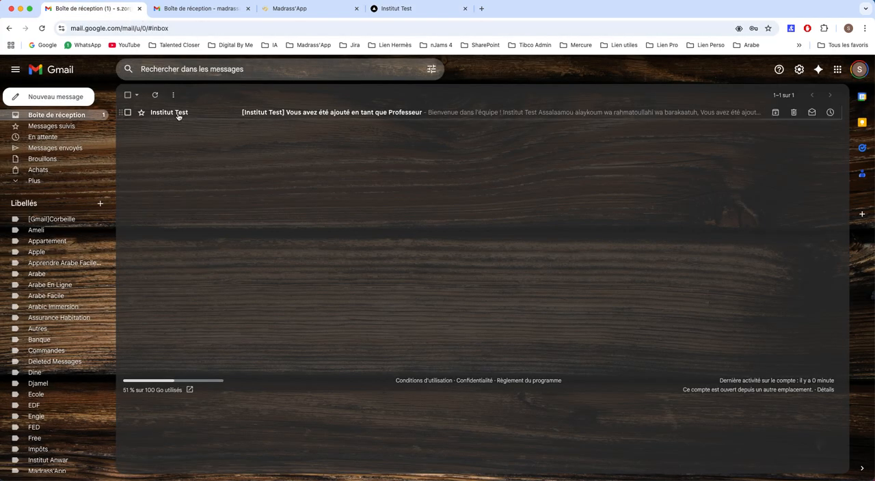
click(316, 116)
scroll(430, 309, down, 1)
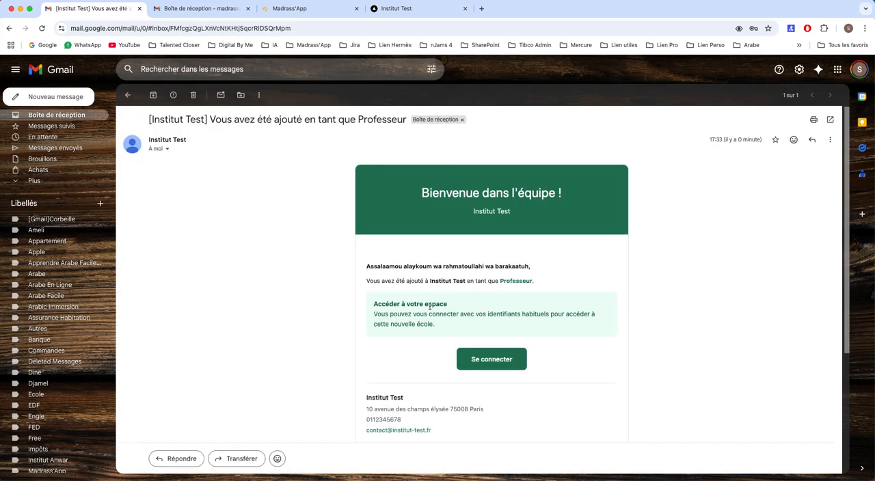
drag(431, 281, 465, 283)
click(344, 325)
scroll(344, 325, down, 3)
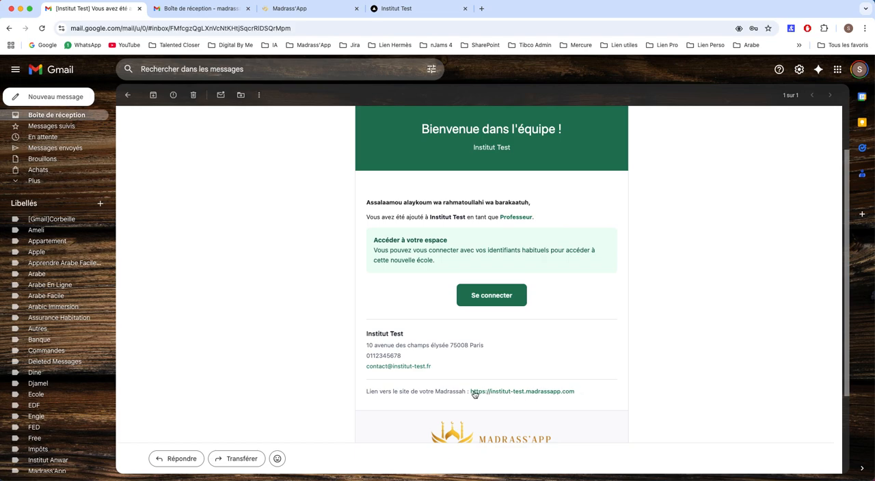
Follow the invitation e-mail's sign-in link, log in with the prefilled credentials, and open the teachers list.
click(491, 297)
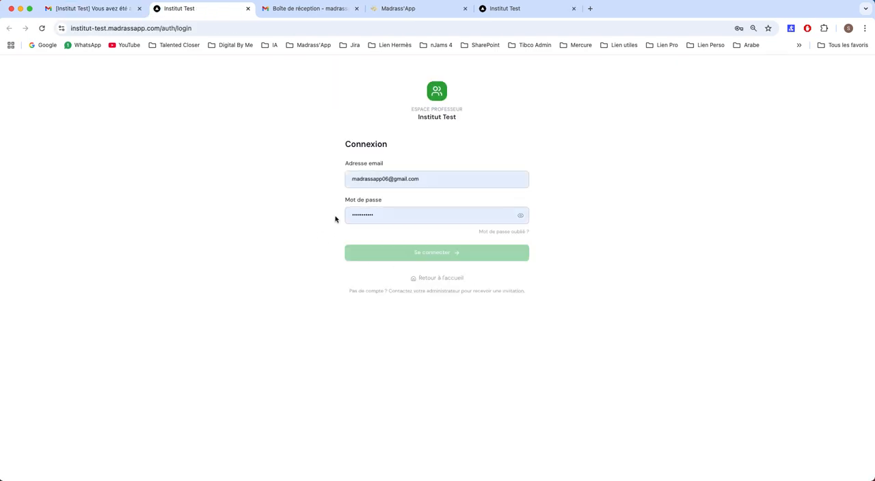
click(424, 252)
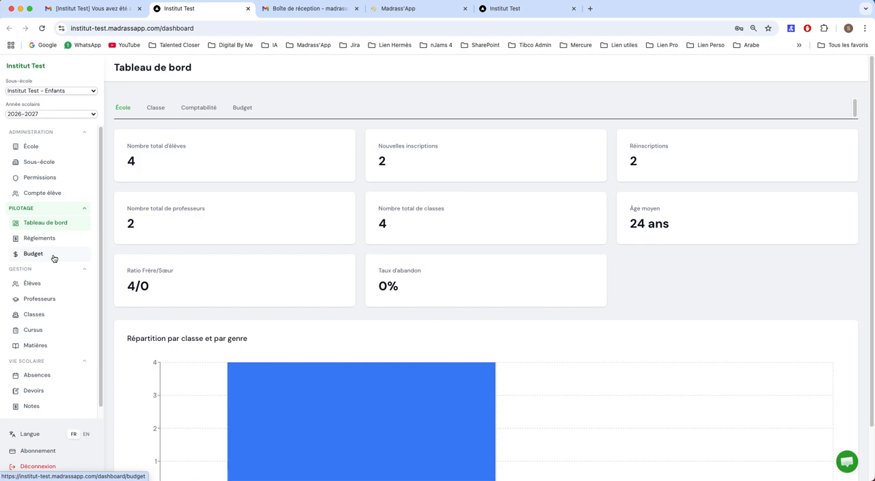
click(50, 304)
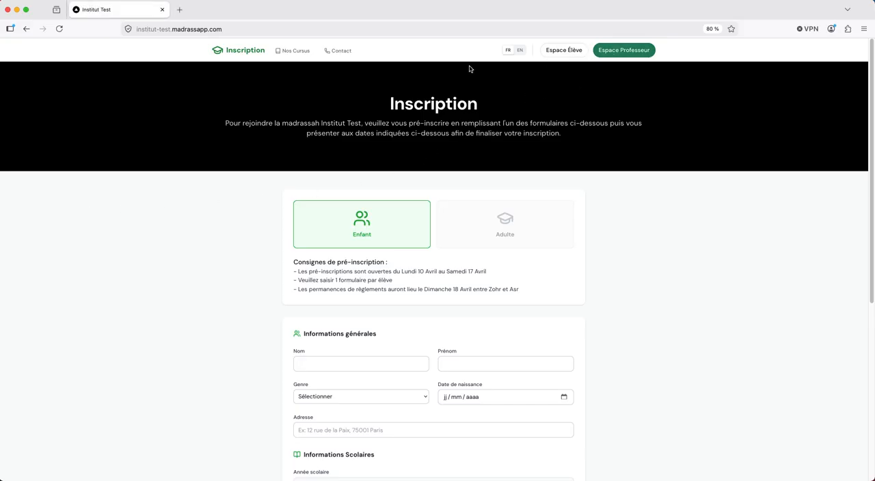
In Firefox, log in to Institut Test's Espace Professeur with the new teacher's e-mail and account password, declining to save the password.
click(629, 50)
click(393, 152)
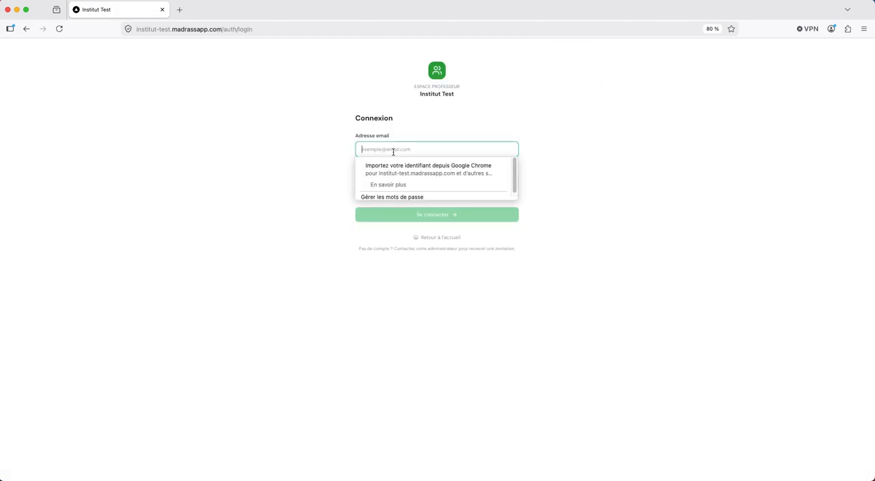
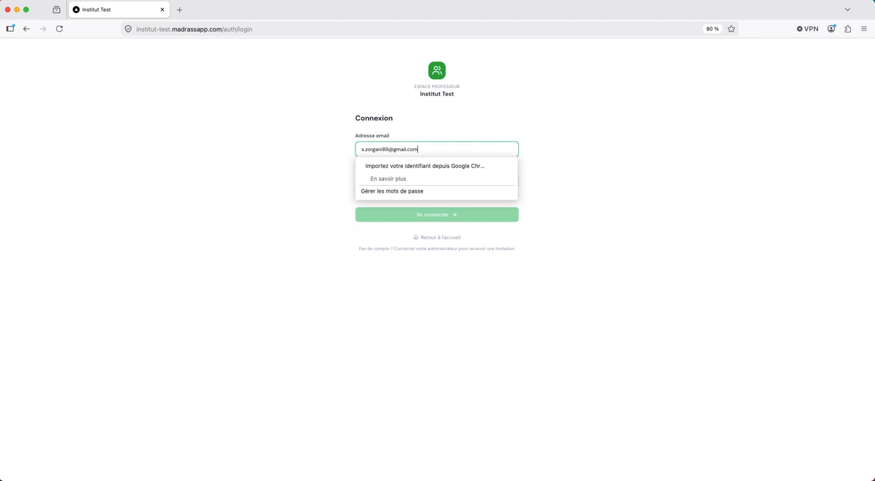
key(Tab)
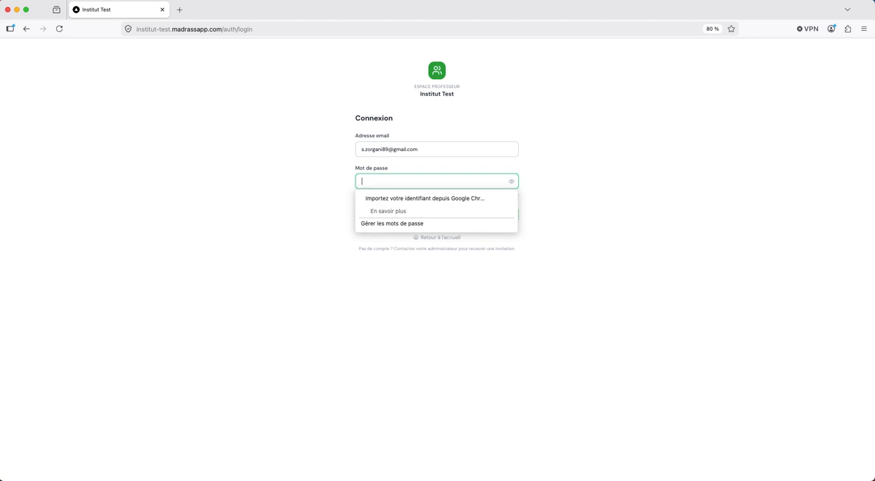
text(••)
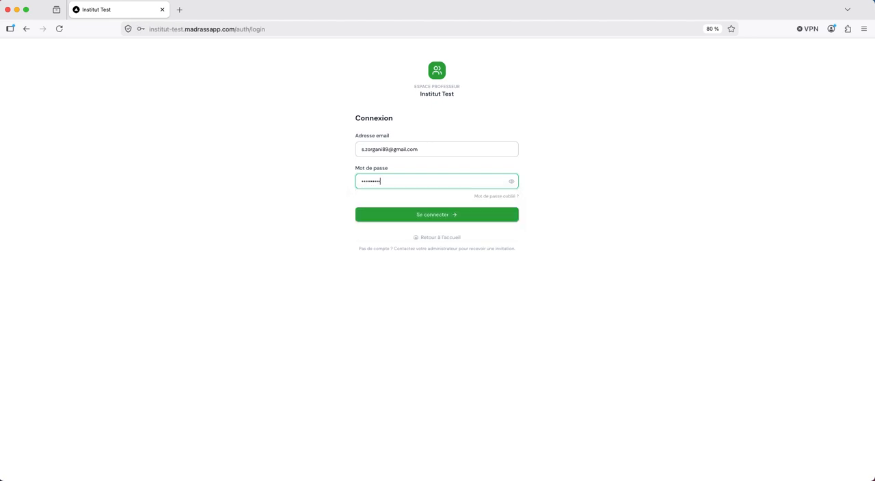
click(432, 215)
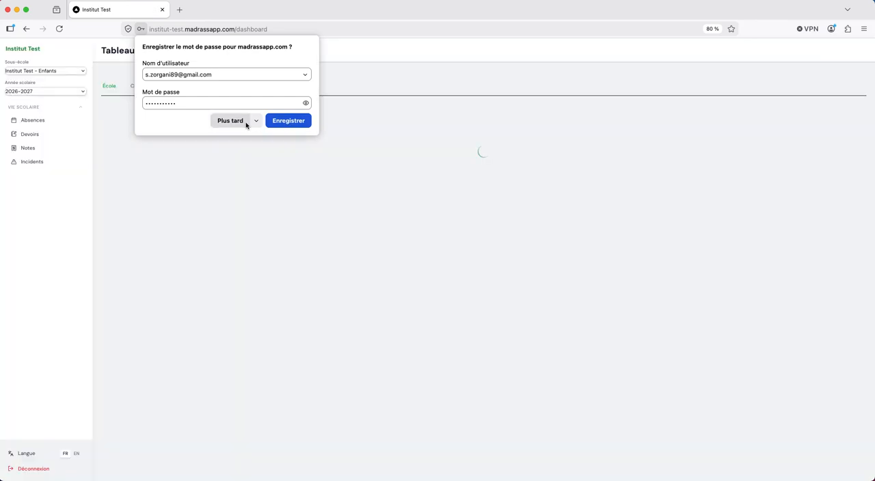
click(233, 123)
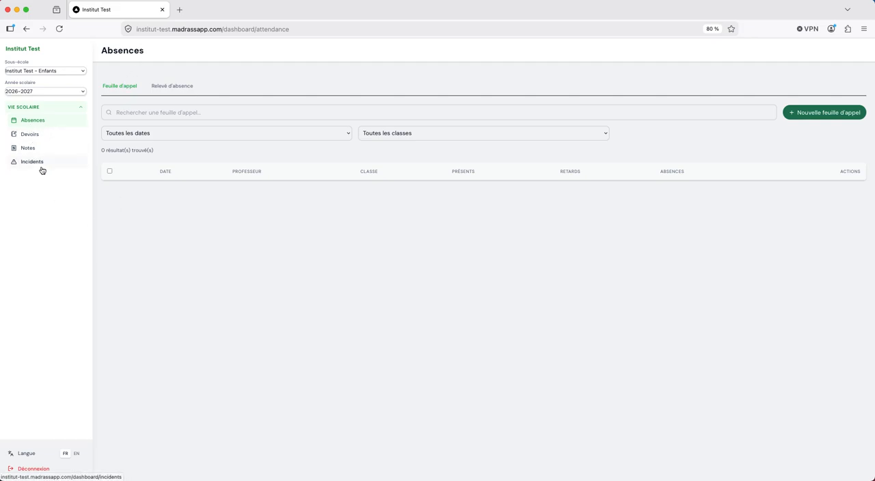
Switch back to the director's session in Chrome and close the extra Institut Test tab opened from the invitation e-mail.
key(super+Tab)
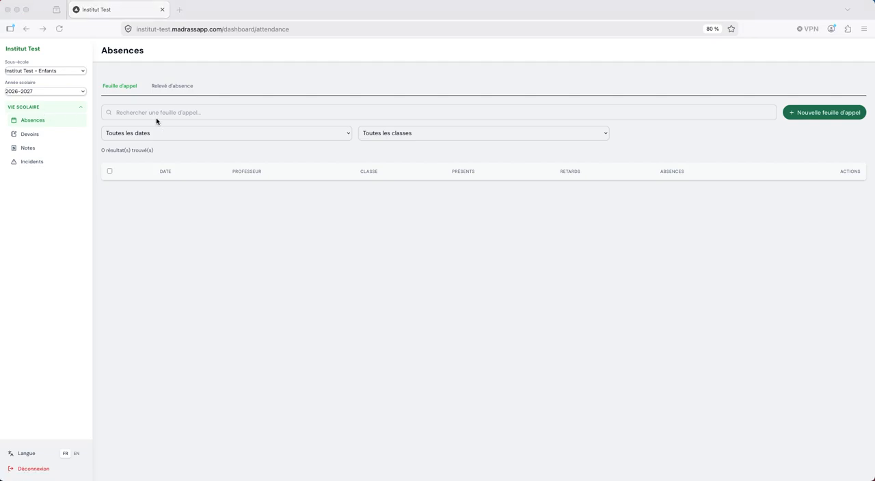
key(super+Tab)
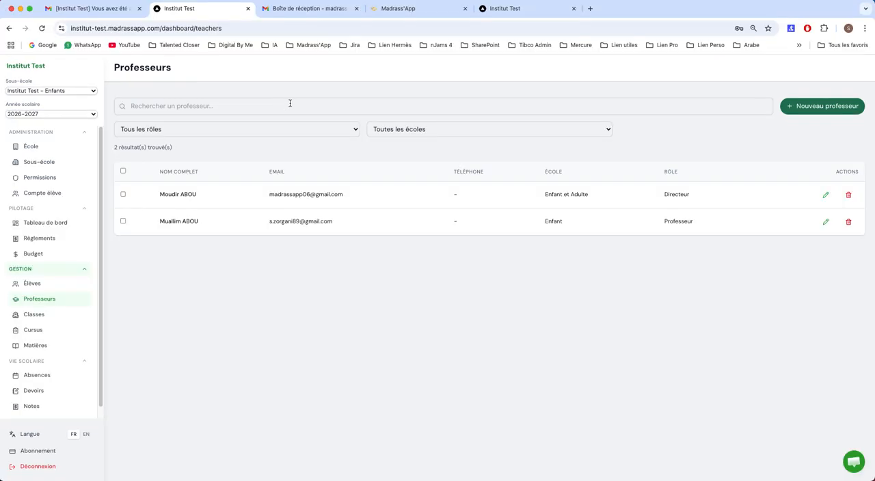
click(500, 14)
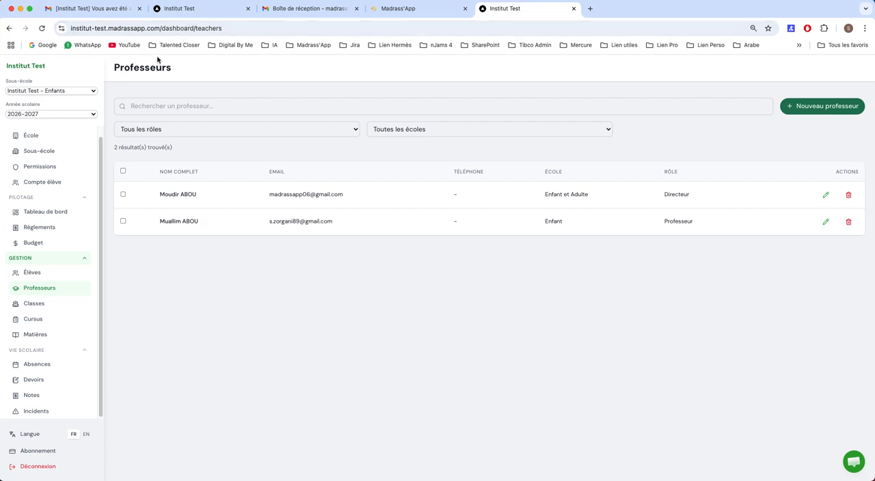
click(248, 8)
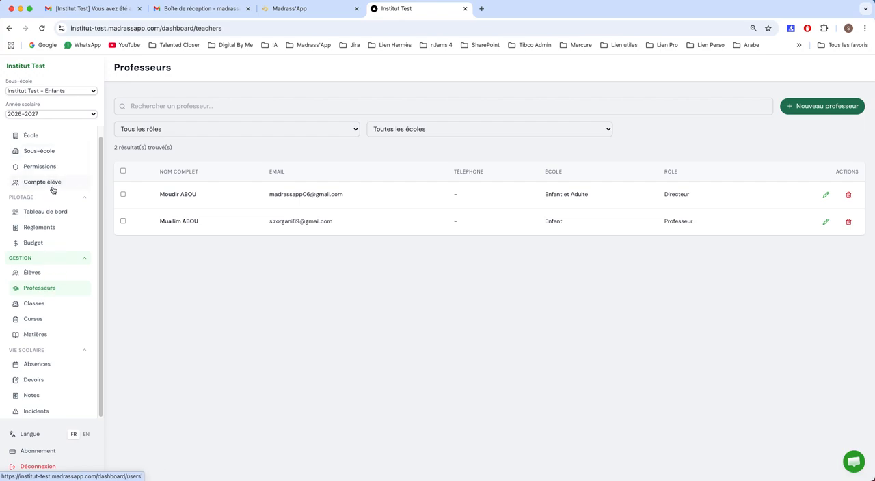
Compare the director's and new teacher's accounts in the teachers list, and check the pages available in the teacher's Firefox session.
drag(271, 195, 344, 198)
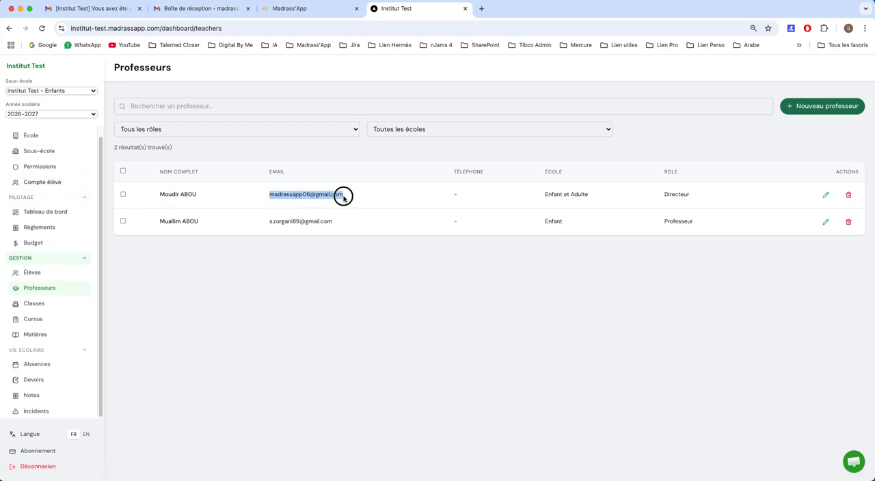
click(347, 198)
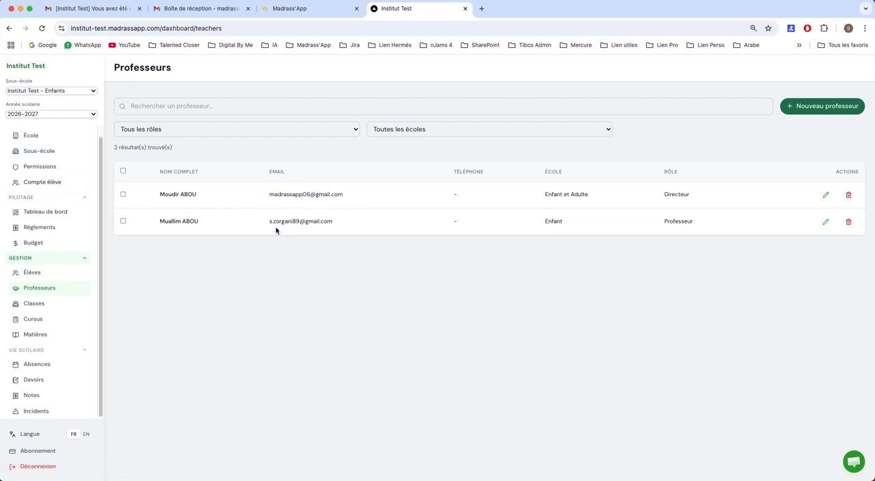
drag(646, 226, 690, 222)
drag(267, 223, 335, 225)
key(super+Tab)
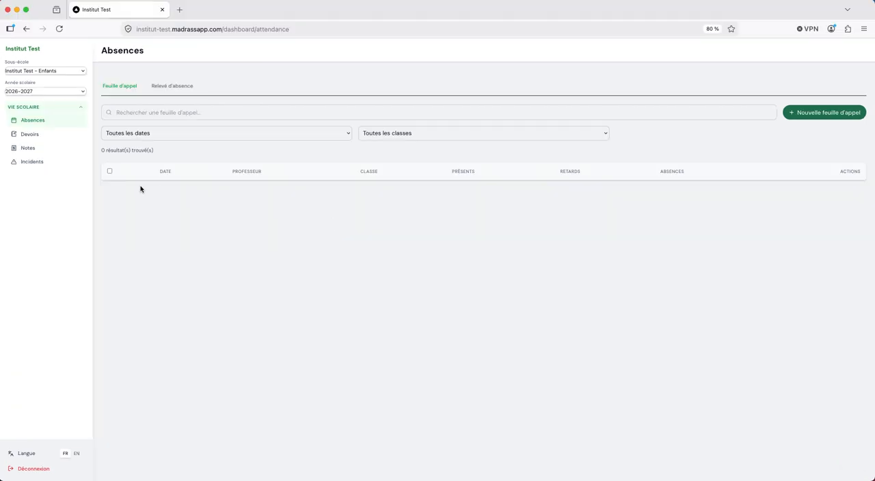
click(62, 183)
key(super+Tab)
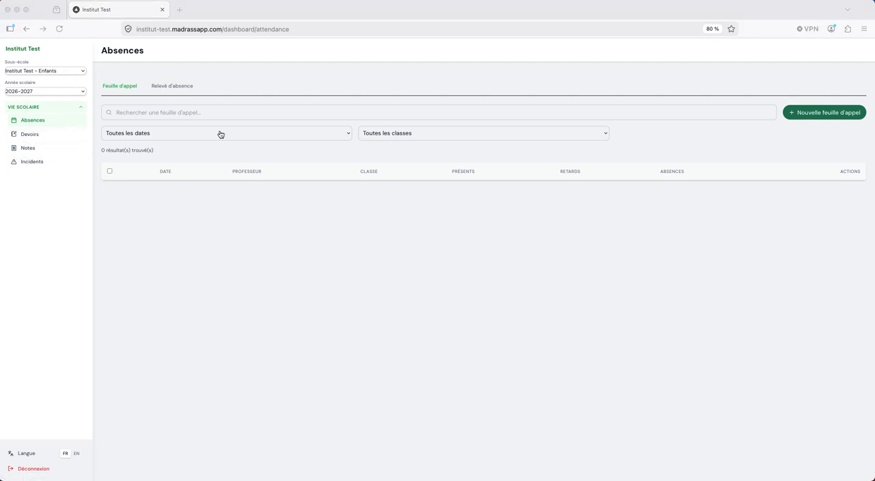
Check the school assigned to the new teacher and the sub-school choices offered in the teacher's Firefox session.
drag(545, 221, 563, 222)
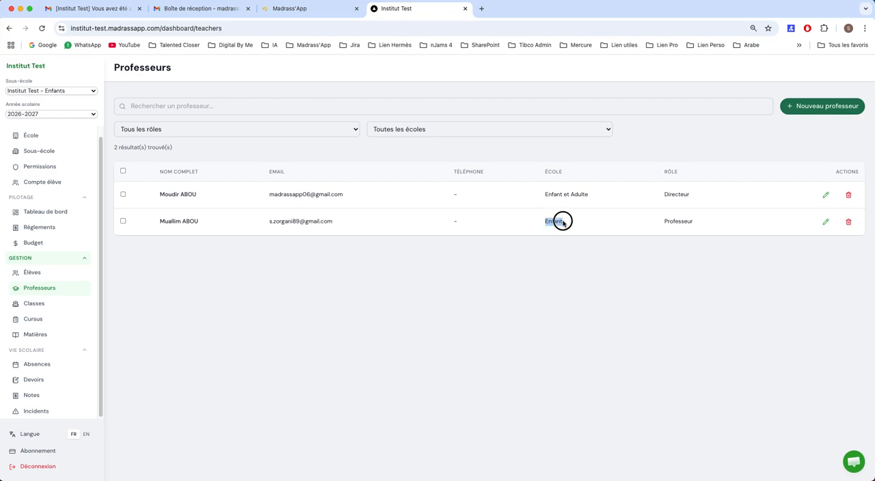
key(super+Tab)
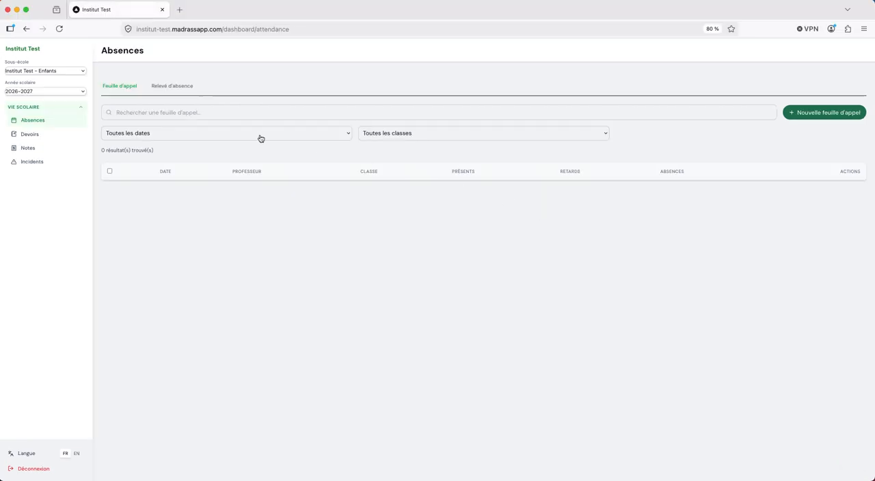
click(77, 73)
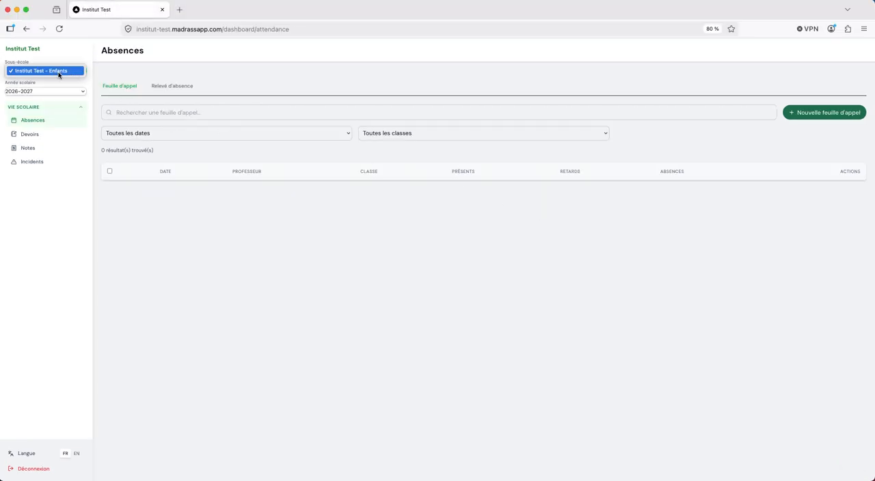
click(57, 73)
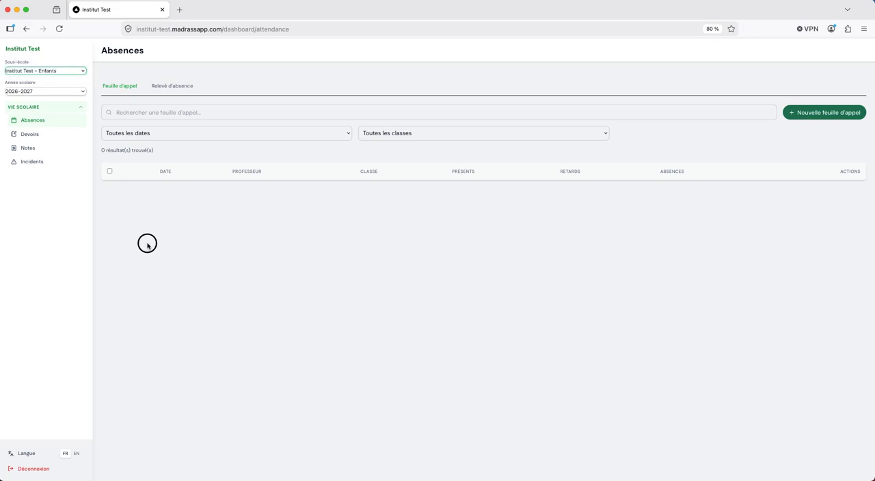
In the director's Chrome session, set the Professeur-role teacher's school to Enfant et Adulte and save the record.
key(super+Tab)
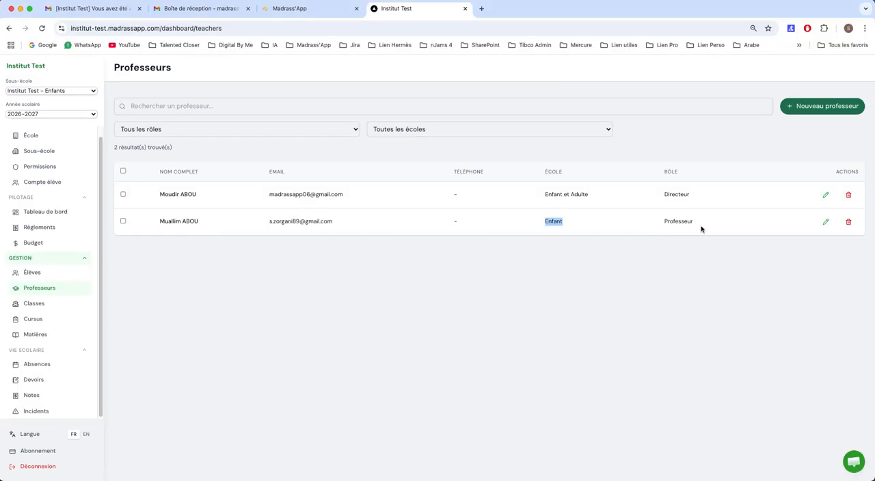
click(825, 222)
click(413, 268)
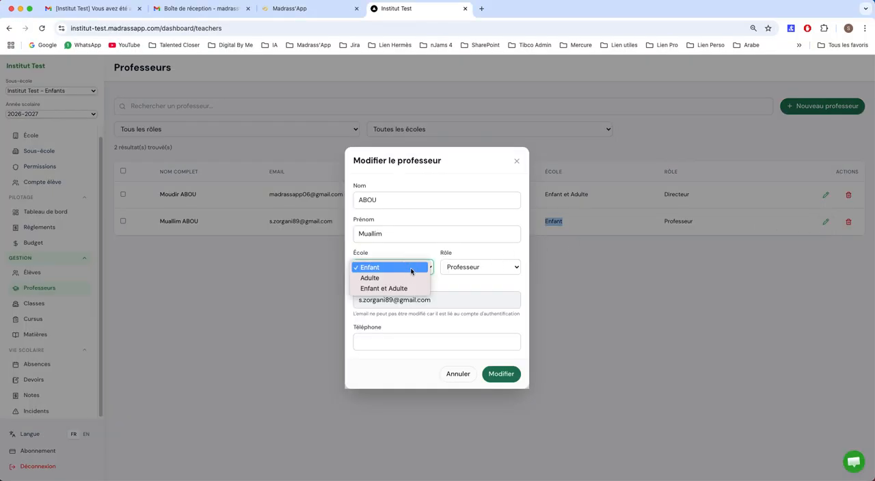
click(401, 288)
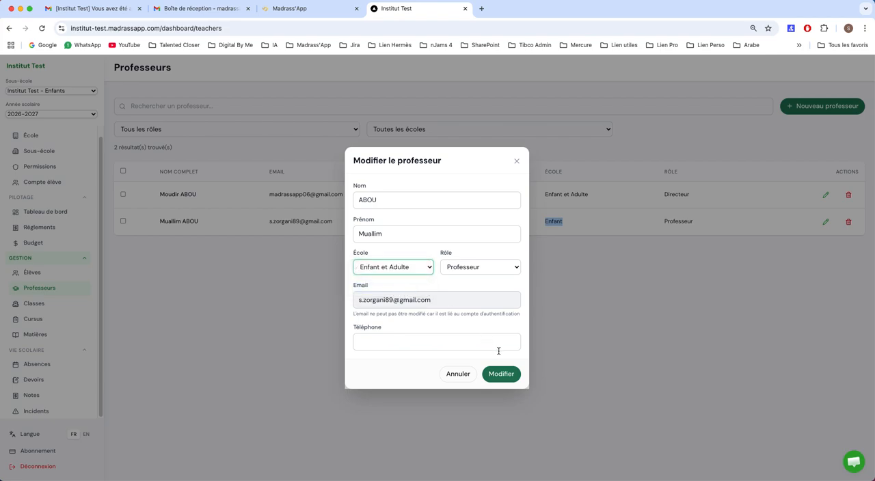
click(498, 375)
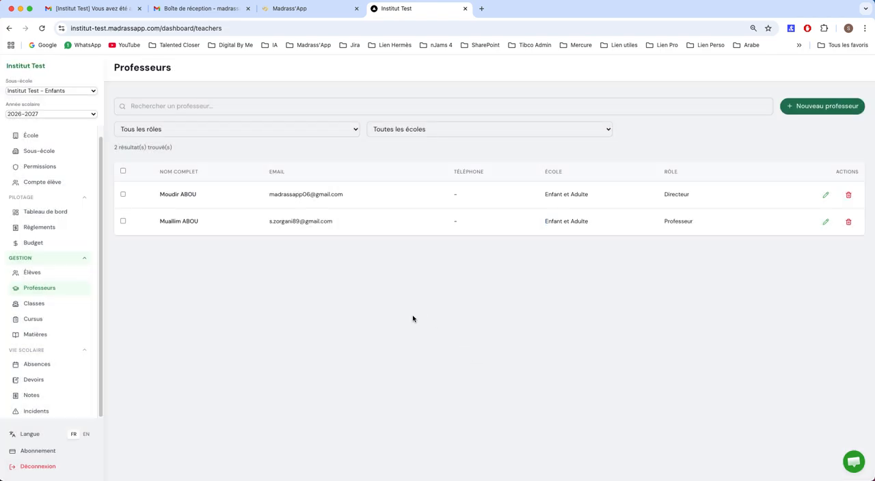
Reload the teacher's Firefox session, switch the sub-school to Institut Test - Adultes, and return it to Institut Test - Enfants.
key(super+Tab)
key(super+Tab)
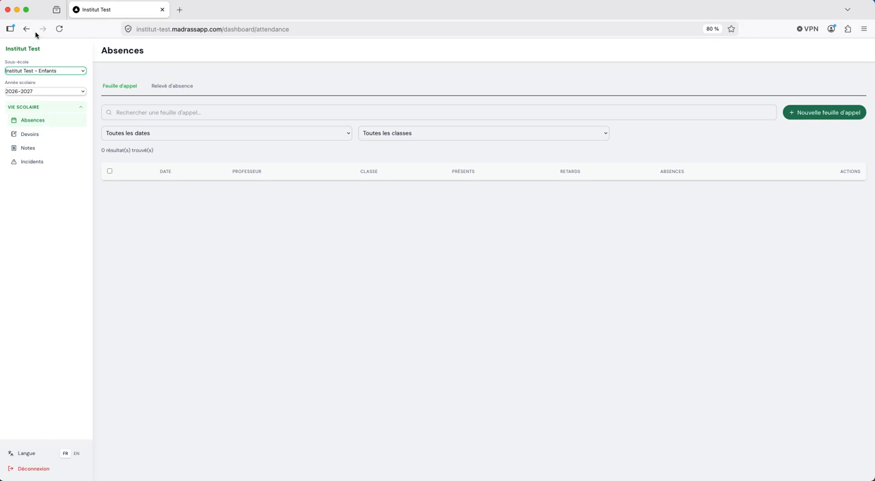
click(59, 29)
click(78, 71)
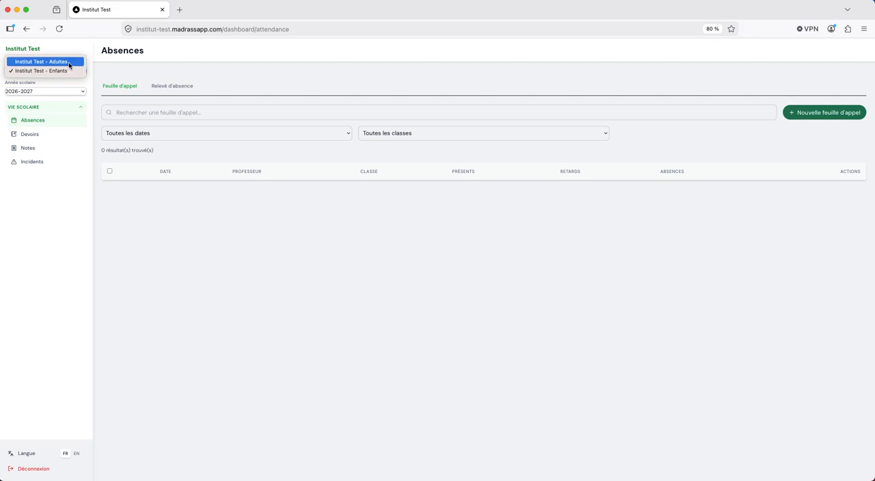
click(68, 61)
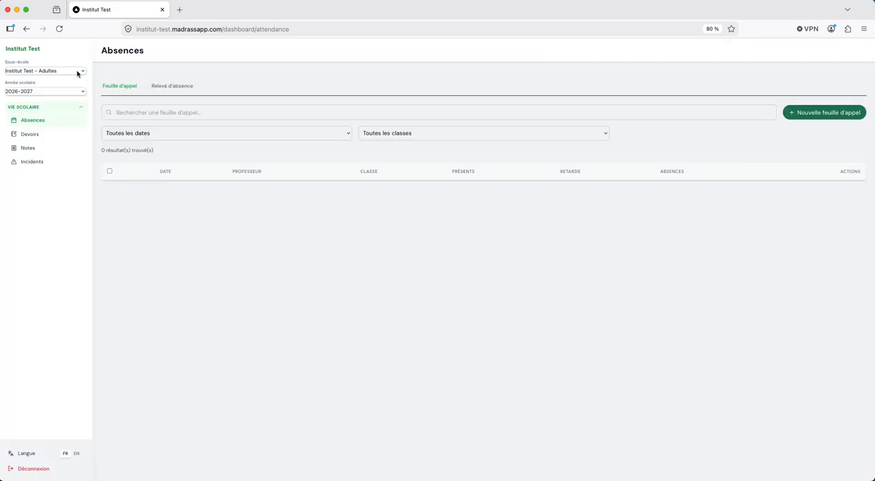
click(77, 71)
click(74, 78)
click(149, 245)
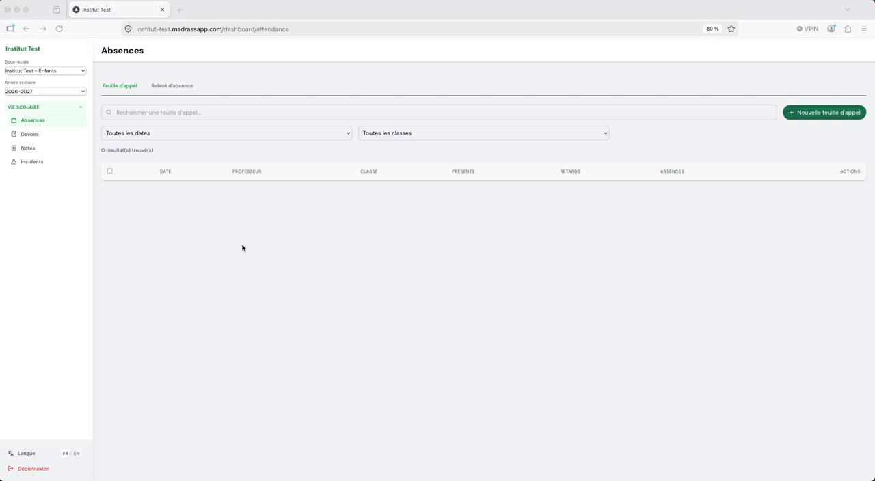
In the director's Chrome session, grant the Professeur role Lecture access to Élèves and save the permissions.
key(super+Tab)
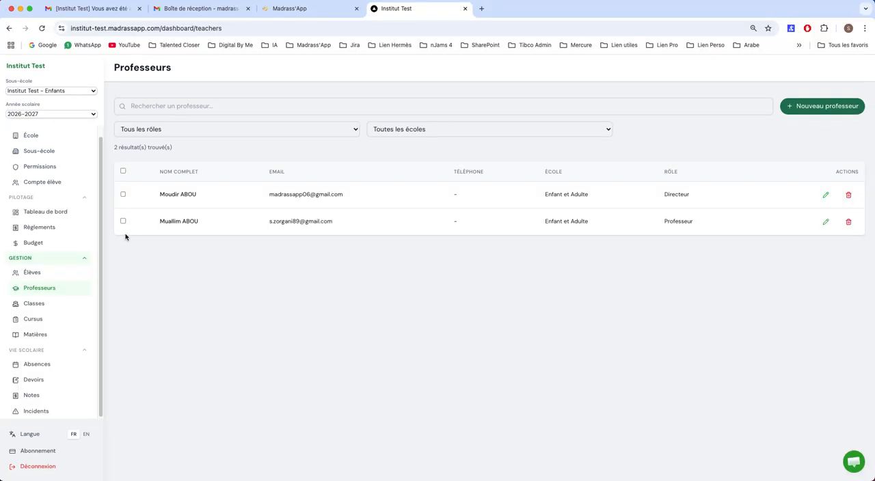
click(41, 167)
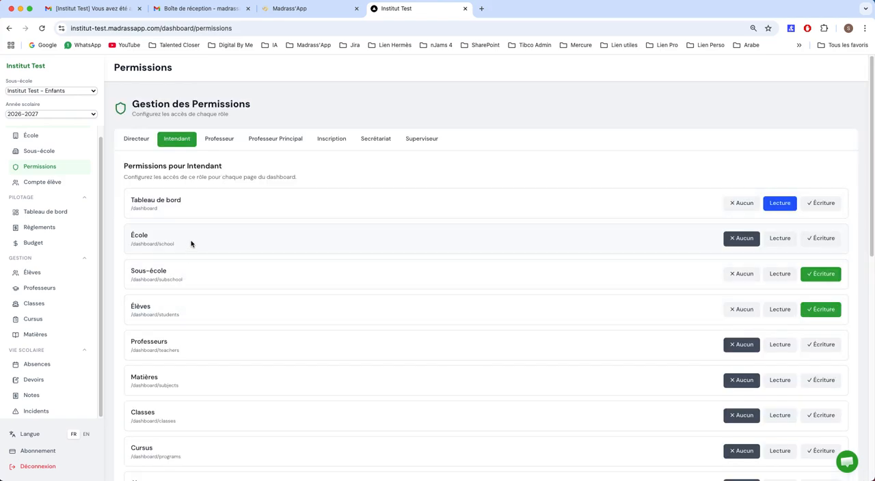
click(219, 141)
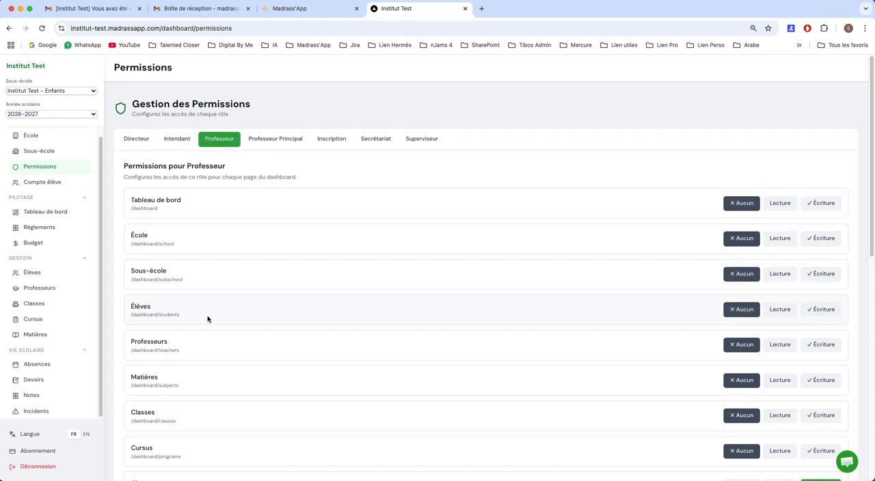
click(774, 311)
scroll(624, 290, down, 10)
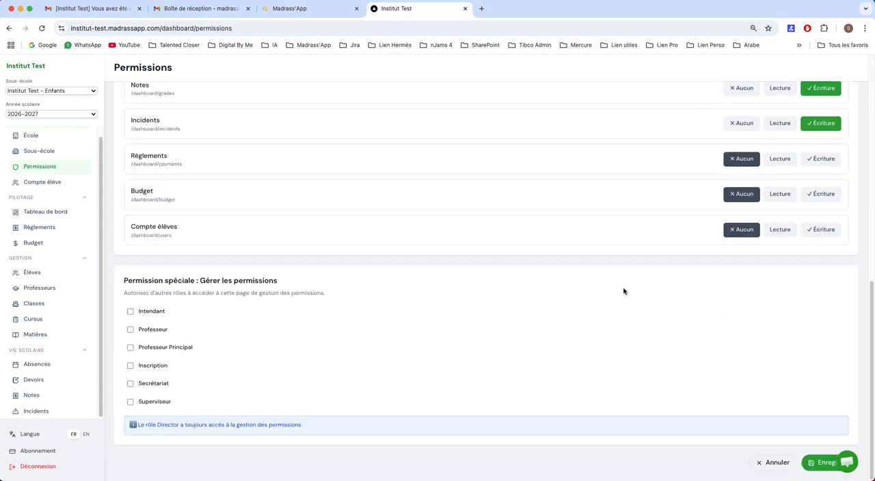
click(825, 460)
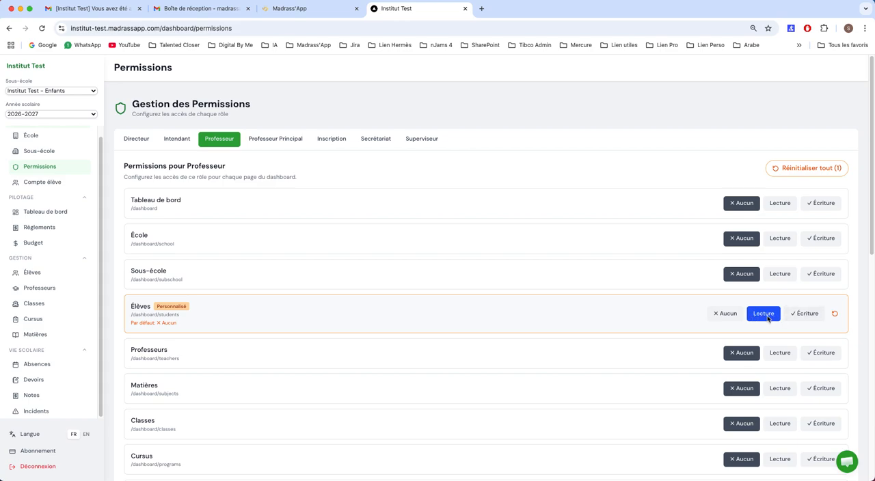
Reload the teacher's Firefox session and open the Élèves list.
key(super+Tab)
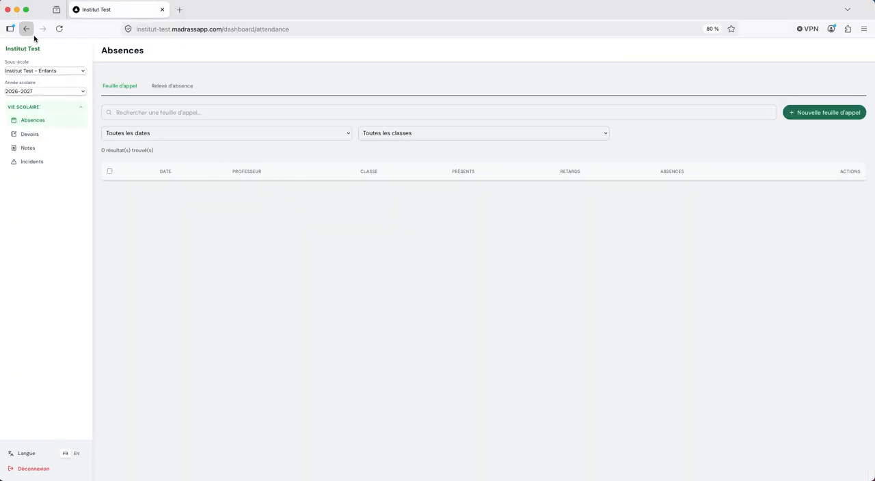
click(59, 31)
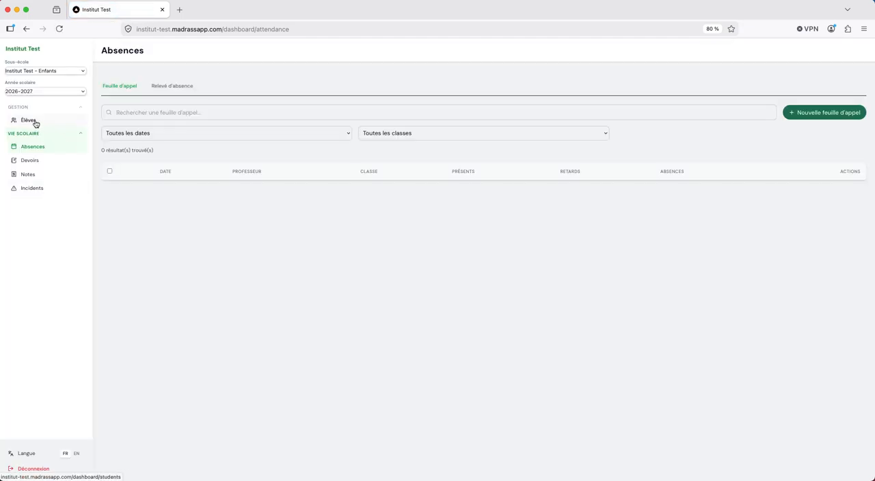
click(34, 123)
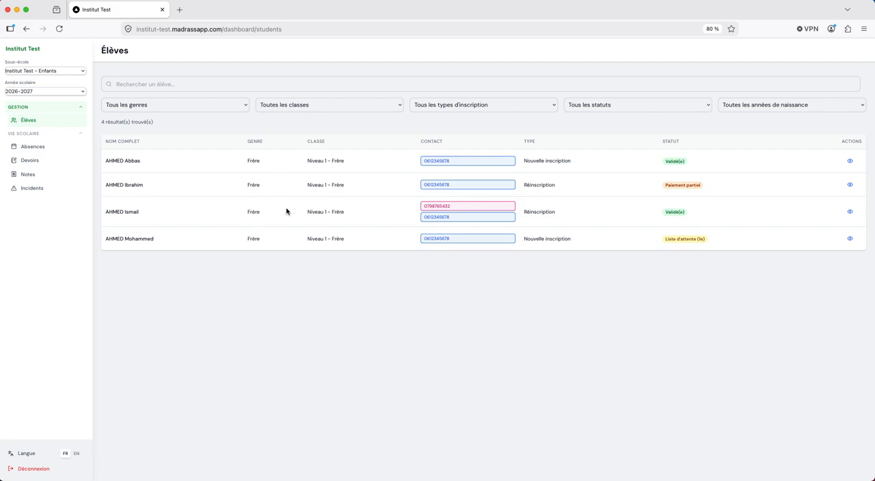
Check the general and contact information in the first listed student's details, and close the record.
click(850, 162)
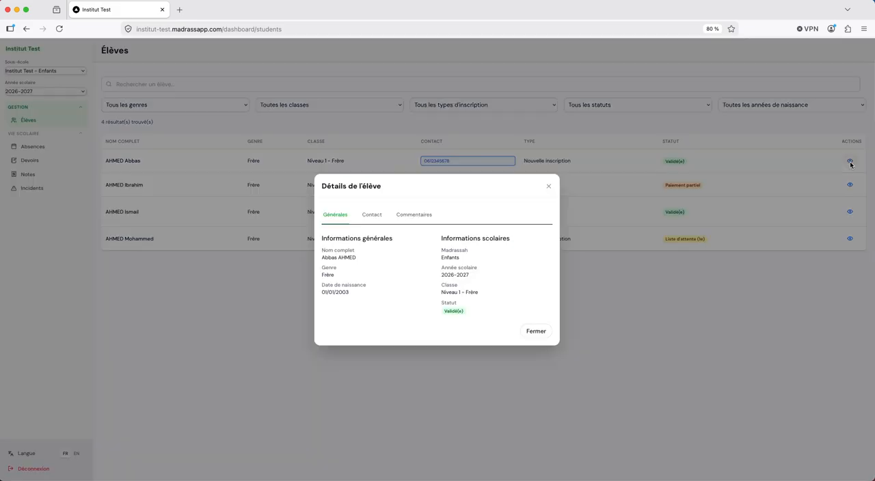
click(371, 215)
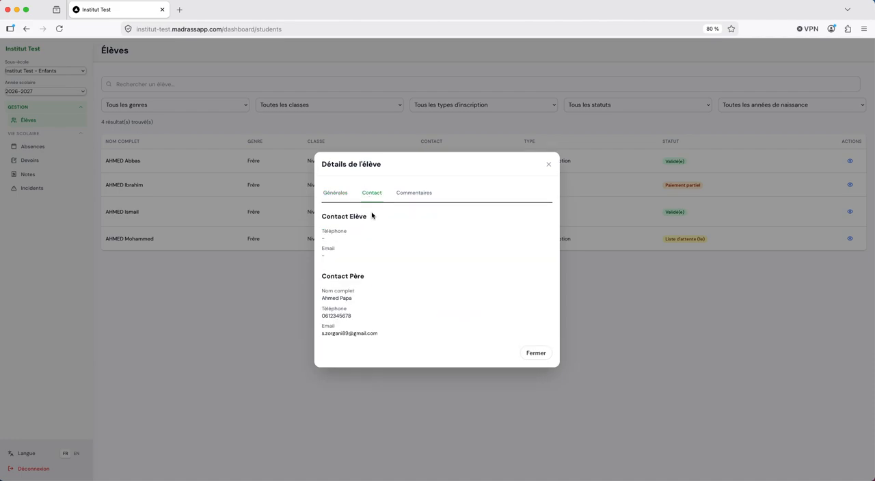
click(336, 214)
click(373, 217)
click(536, 353)
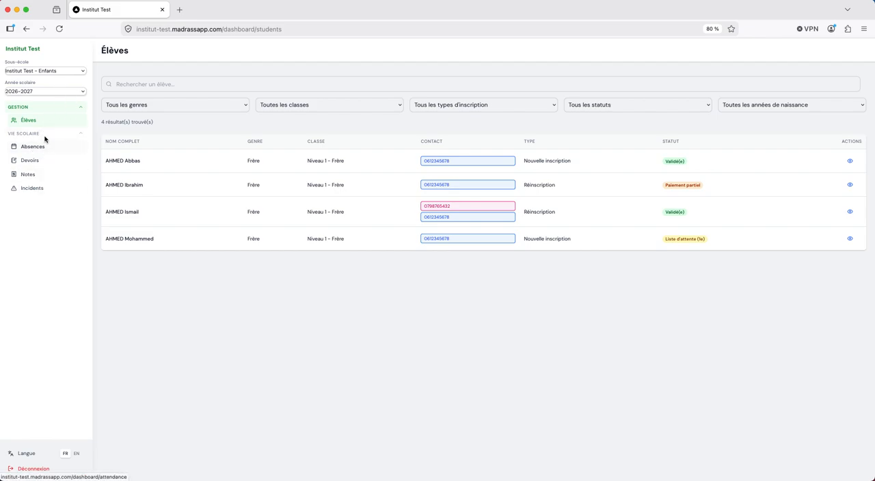
Return to the director's Chrome session and review the Matières list and the Professeurs list.
key(super+Tab)
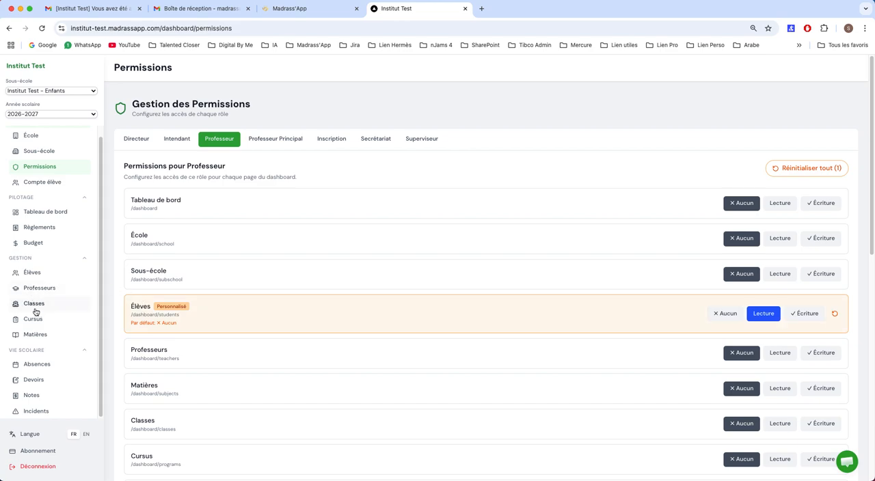
click(39, 335)
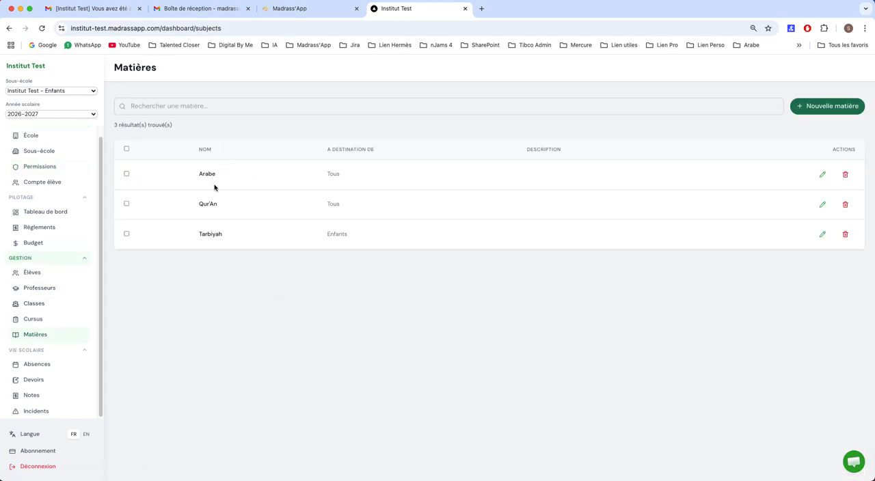
click(48, 290)
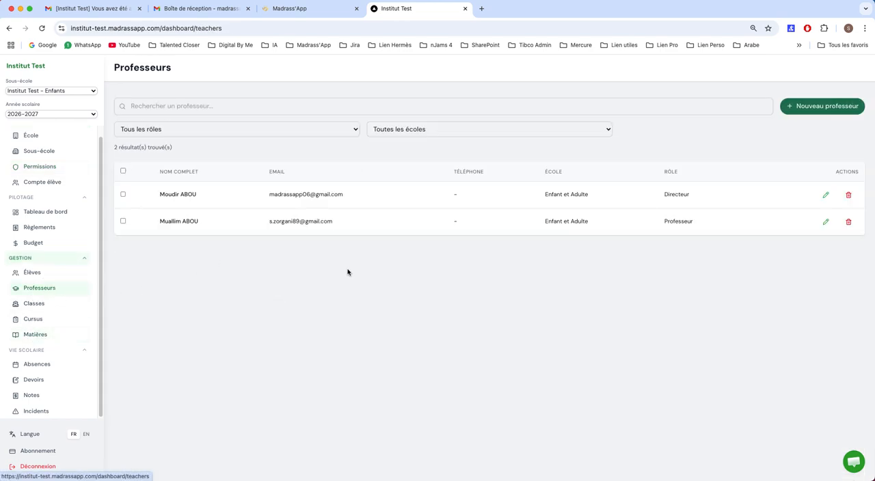